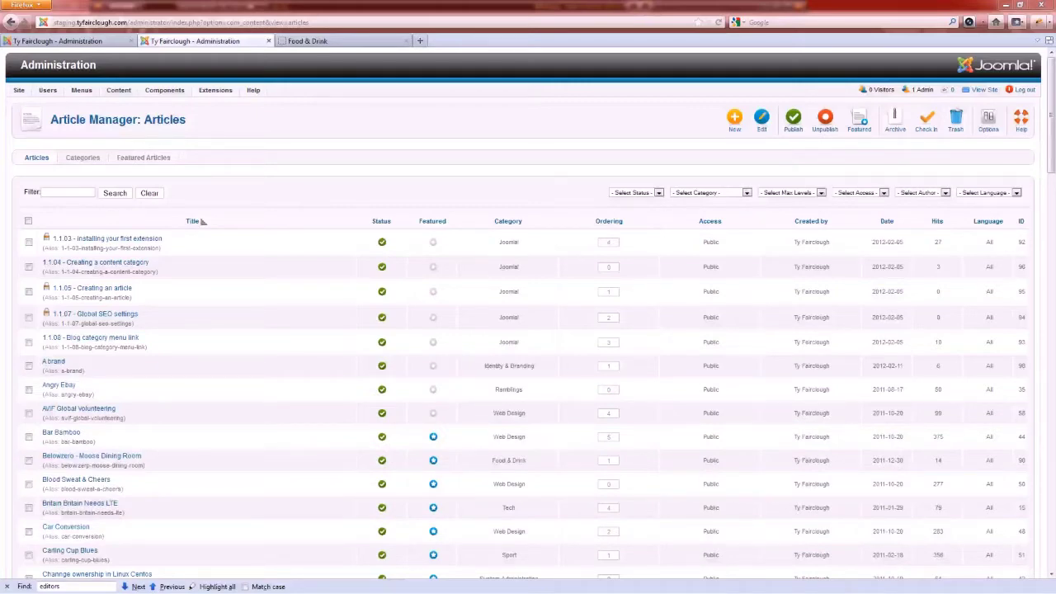
# - Read the full Belowzero - Moose Dining Room article from the Food & Drink blog page, and return to the listing
pyautogui.click(307, 41)
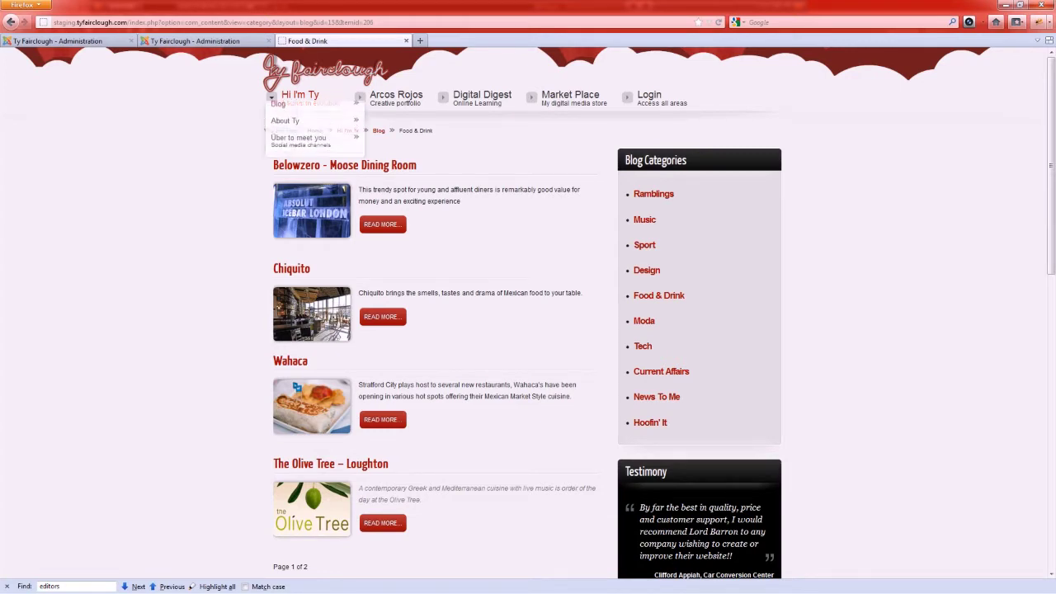
pyautogui.moveTo(300, 98)
pyautogui.moveTo(300, 151)
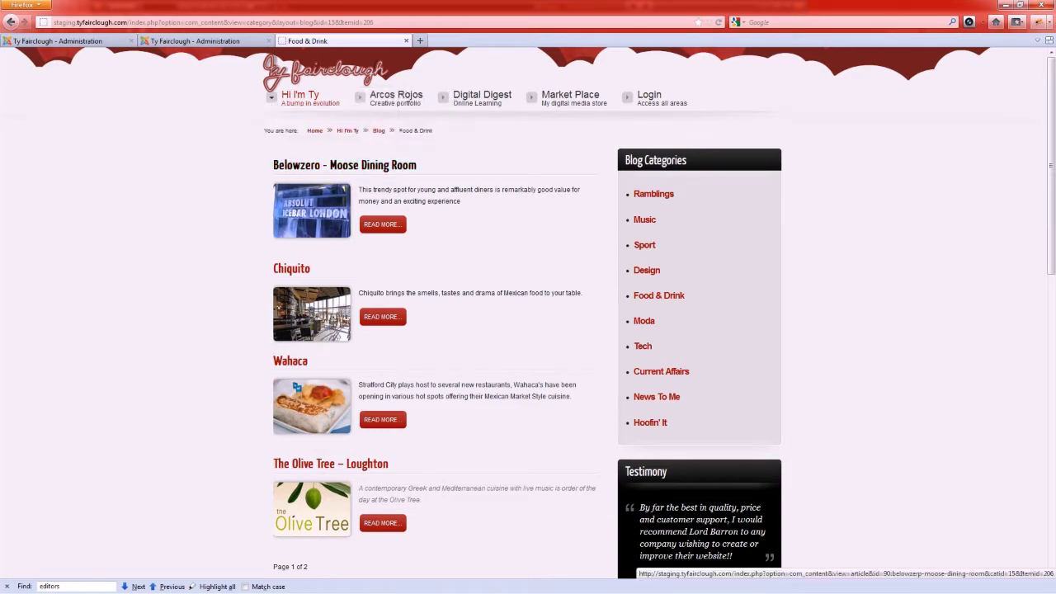
pyautogui.click(383, 224)
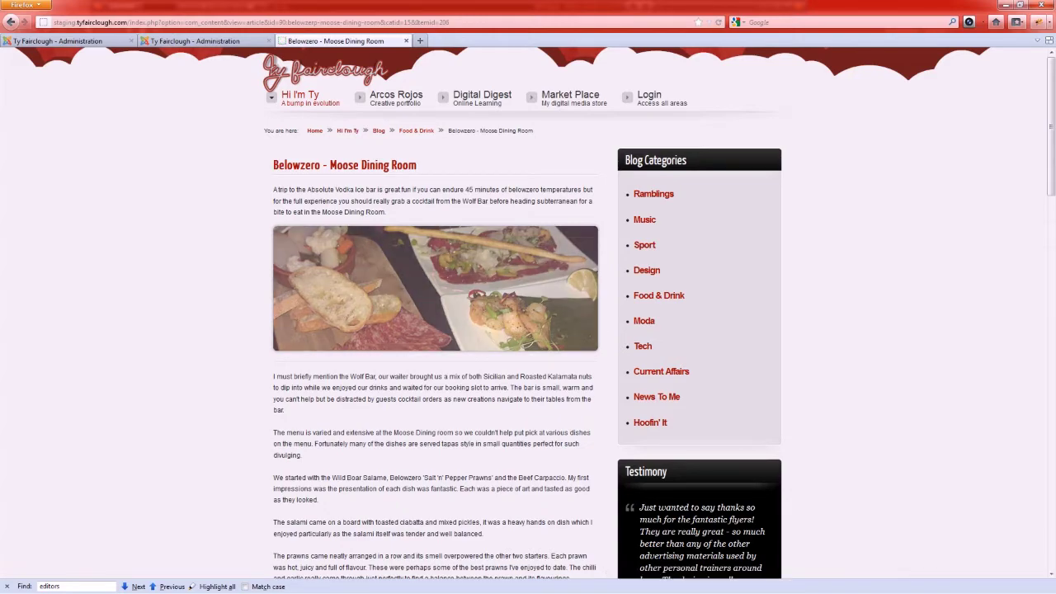
pyautogui.scroll(-3, 528, 313)
pyautogui.scroll(-12, 528, 313)
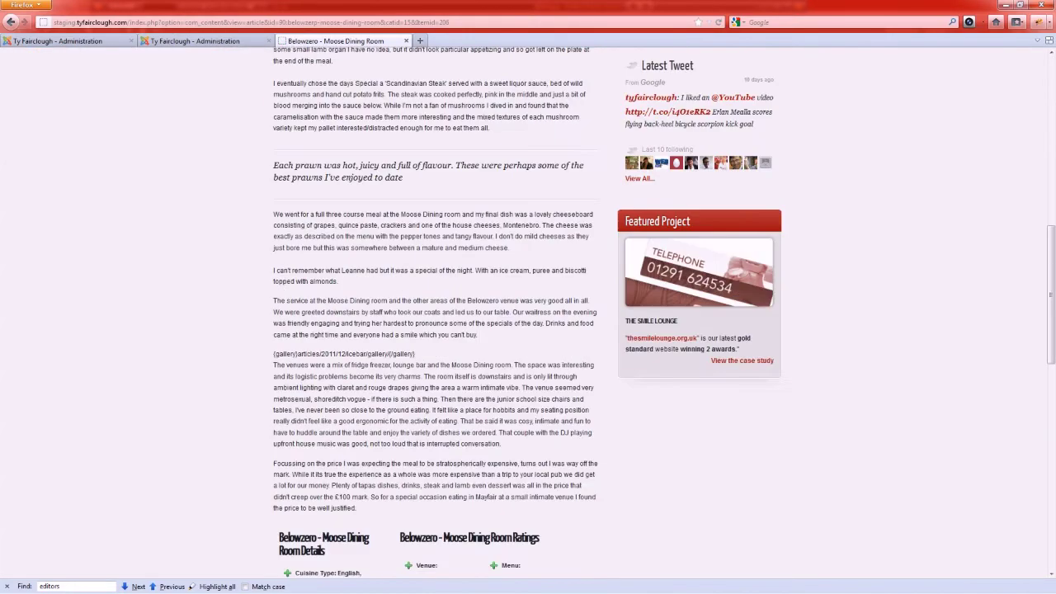
pyautogui.scroll(-5, 528, 314)
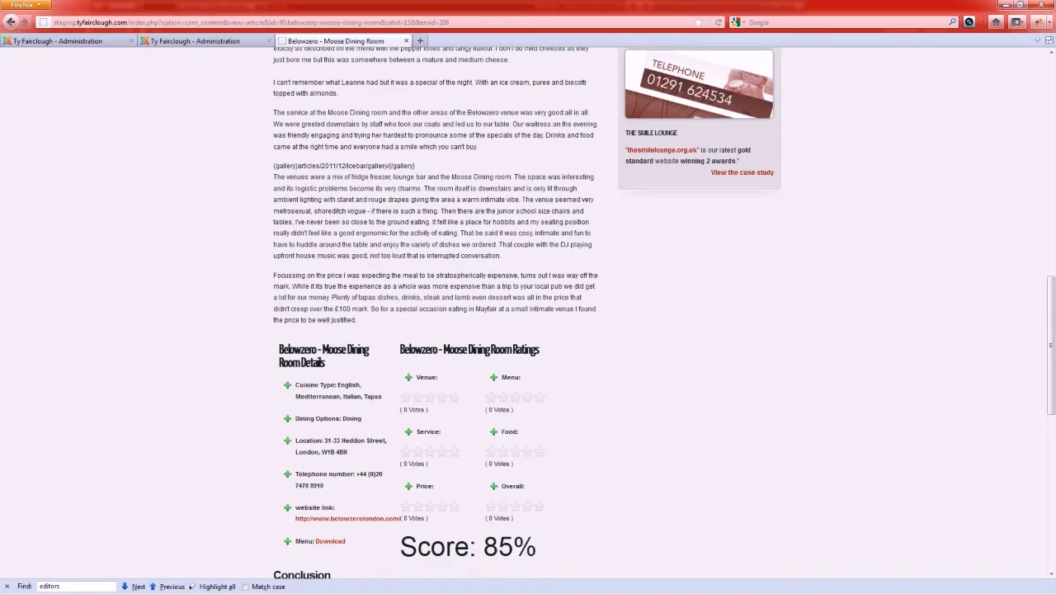
pyautogui.scroll(-3, 528, 313)
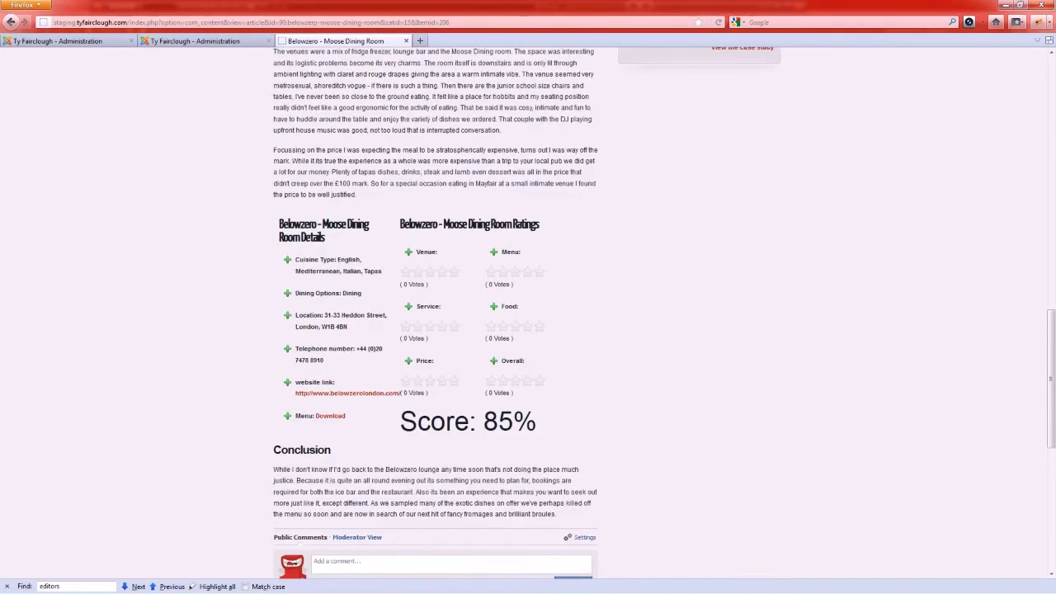
pyautogui.scroll(15, 527, 313)
pyautogui.scroll(5, 528, 314)
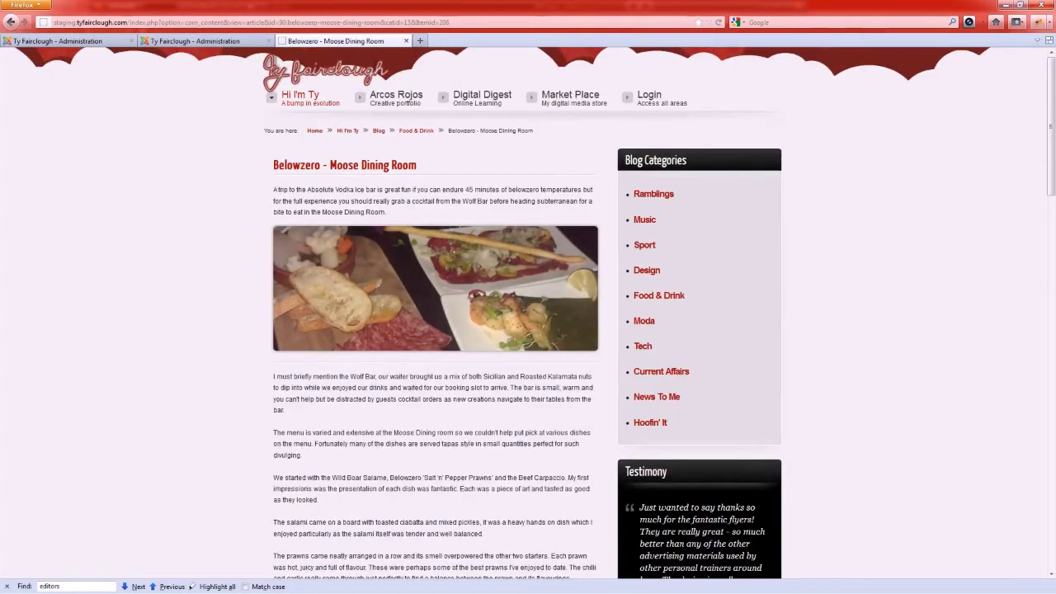
pyautogui.hotkey('alt', 'Left')
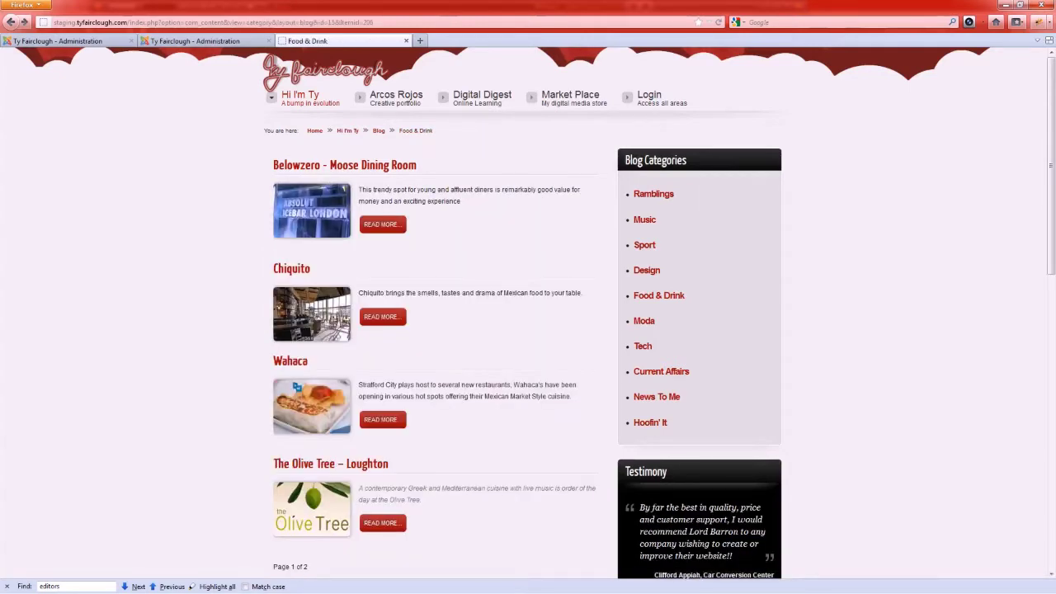
# - Filter the administration article list by "bel" and open the Belowzero - Moose Dining Room article for editing
pyautogui.click(195, 41)
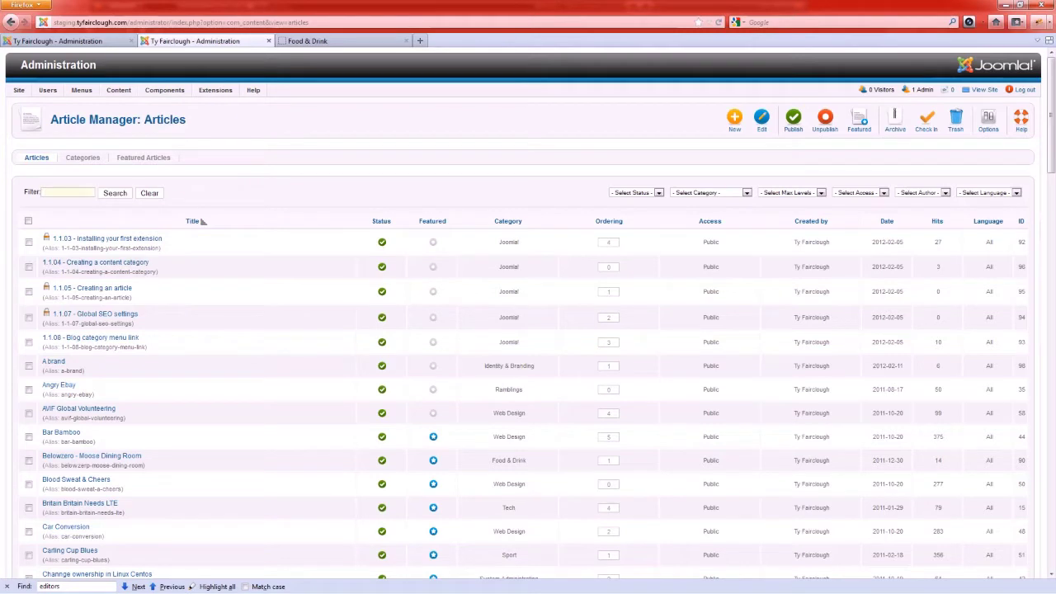
pyautogui.click(69, 192)
pyautogui.write('bel')
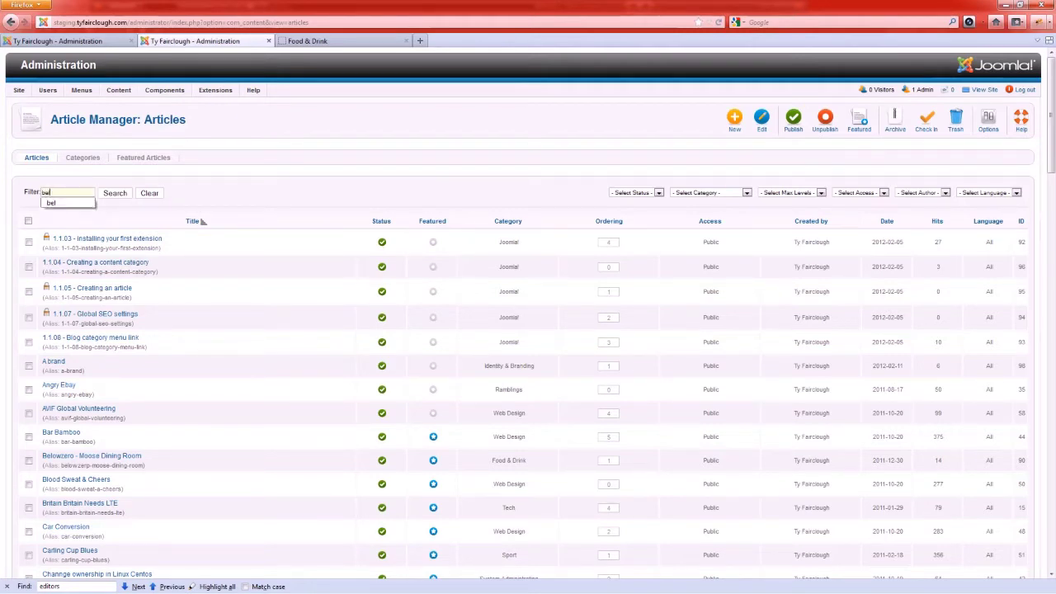
pyautogui.moveTo(118, 90)
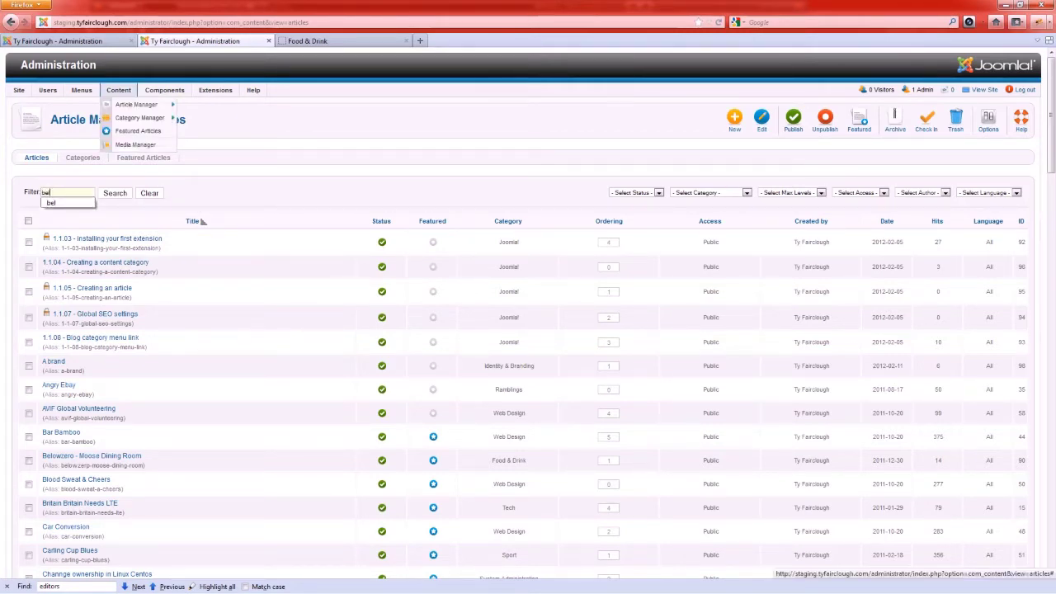
pyautogui.moveTo(136, 105)
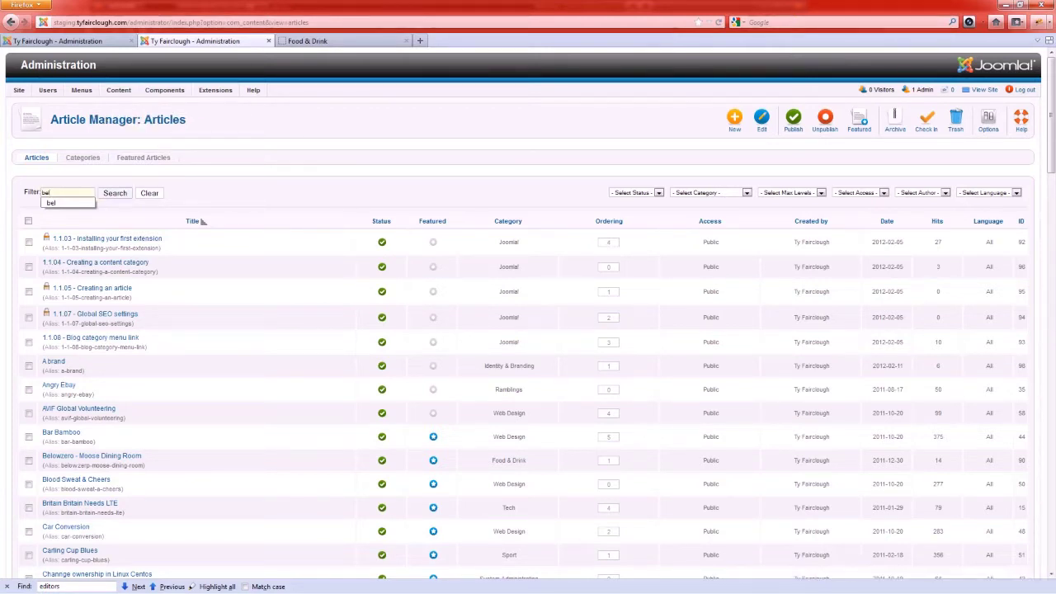
pyautogui.press('Return')
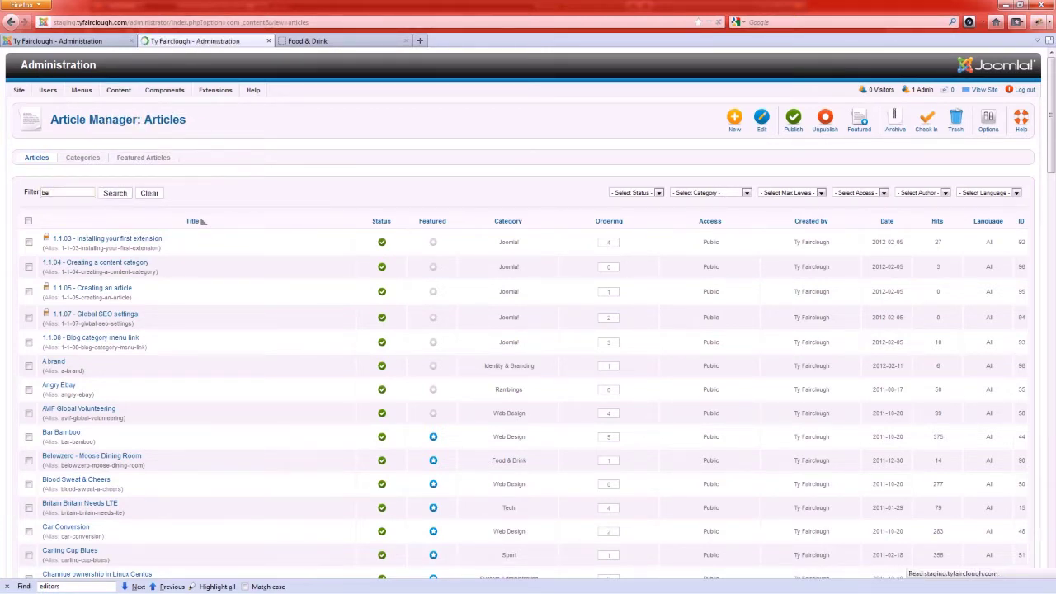
pyautogui.click(317, 40)
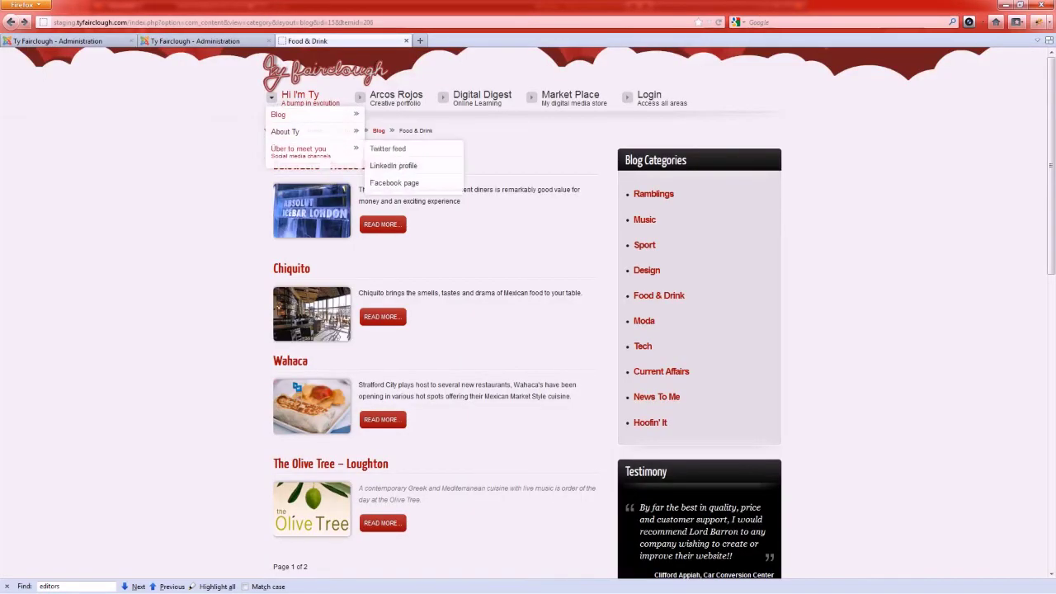
pyautogui.click(195, 41)
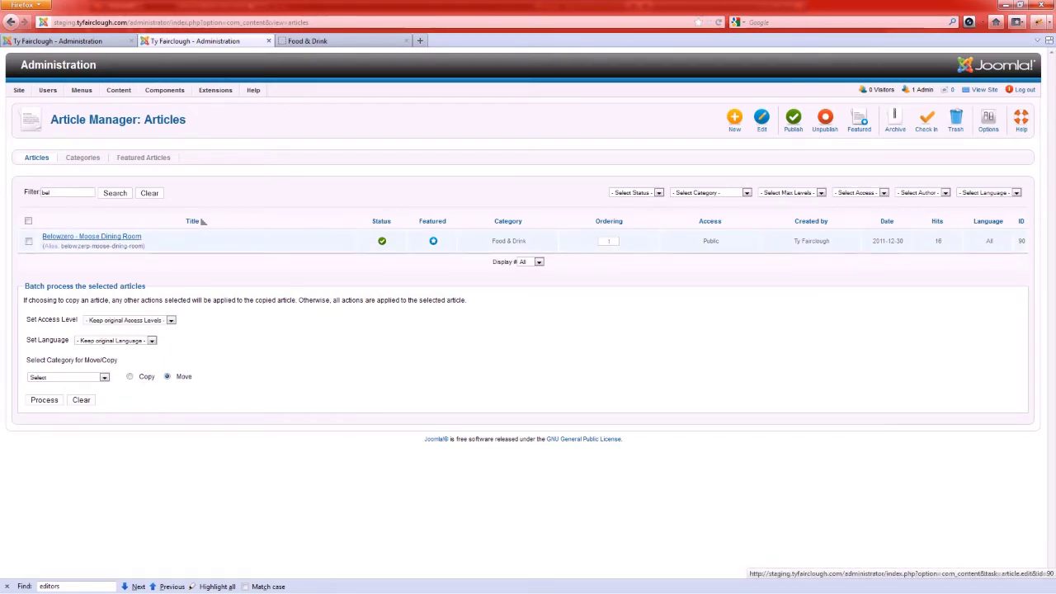
pyautogui.click(91, 236)
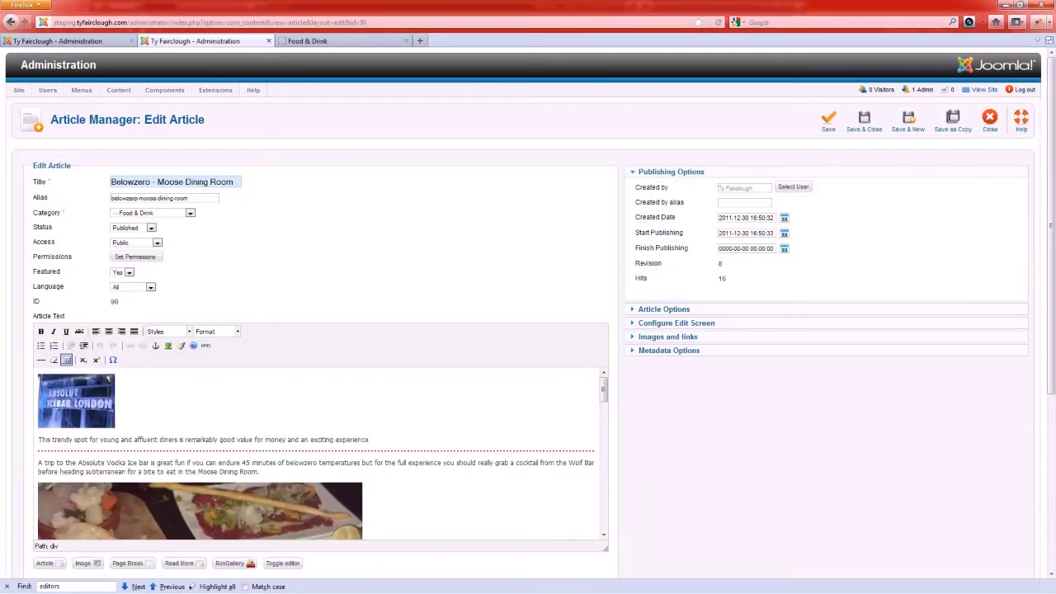
# - Examine the intro image and the intro sentence at the start of the article text
pyautogui.scroll(-1, 528, 314)
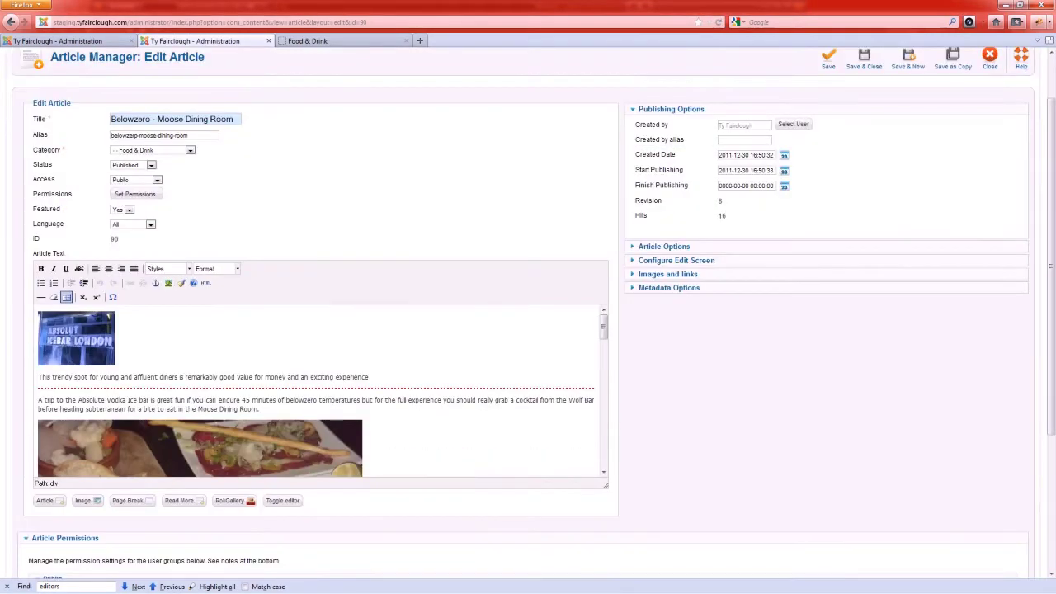
pyautogui.click(77, 339)
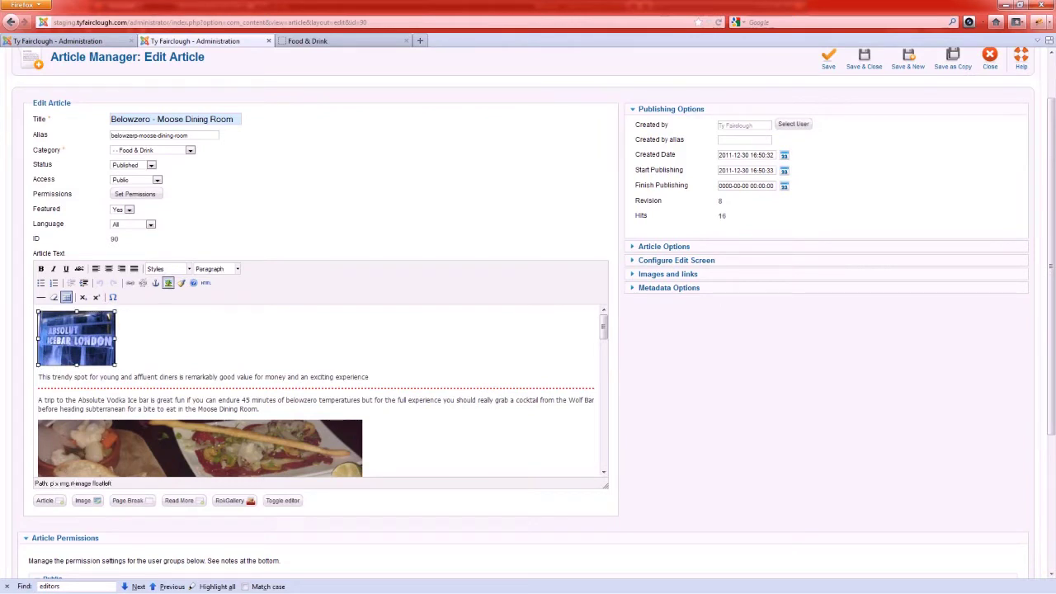
pyautogui.tripleClick(202, 377)
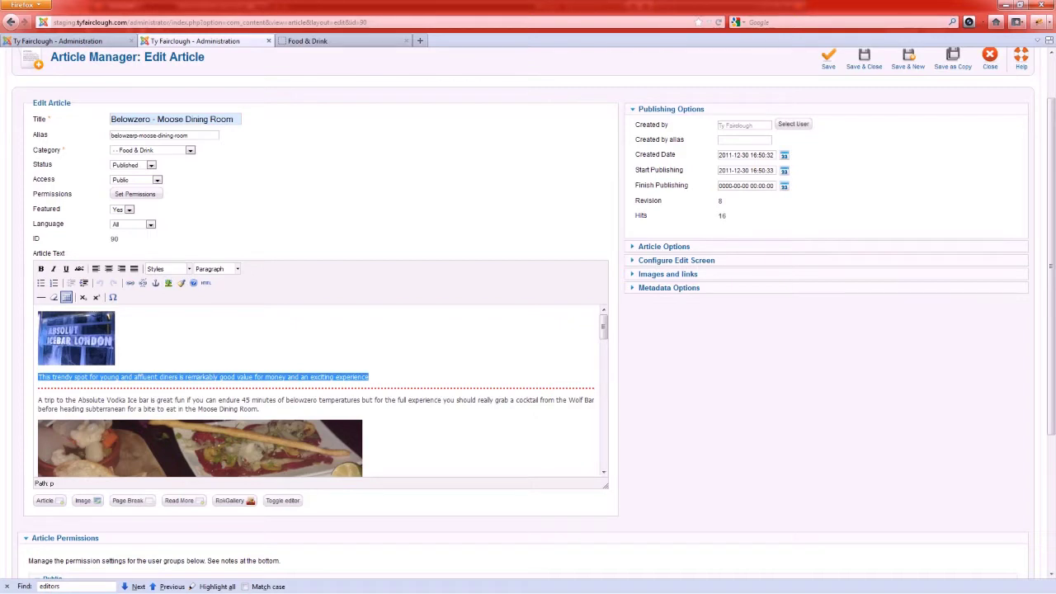
# - Delete the Read More divider below the intro sentence and save the article
pyautogui.click(316, 388)
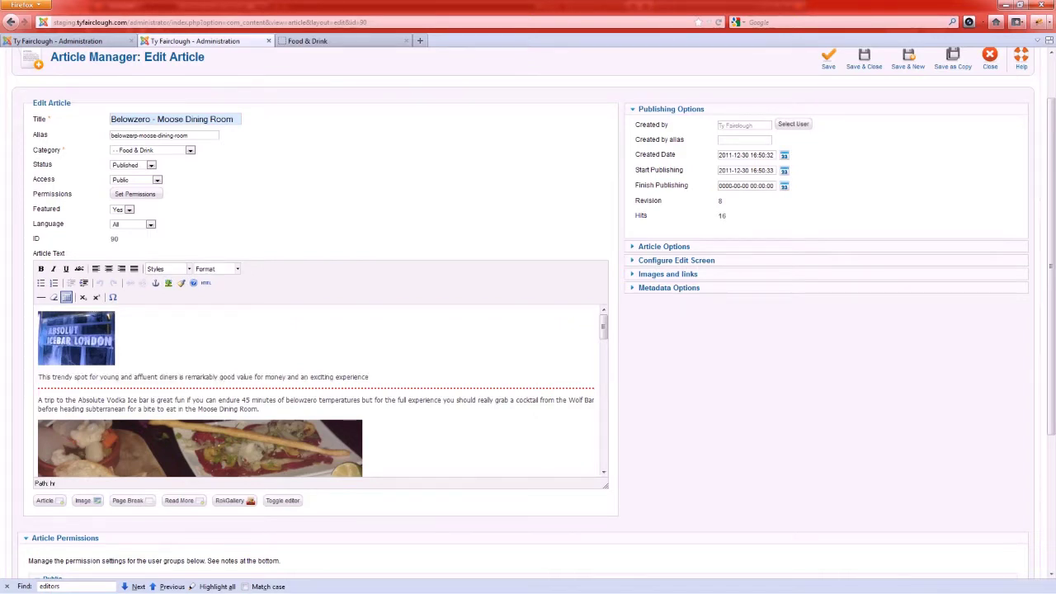
pyautogui.scroll(-3, 316, 390)
pyautogui.scroll(3, 316, 390)
pyautogui.scroll(-2, 324, 391)
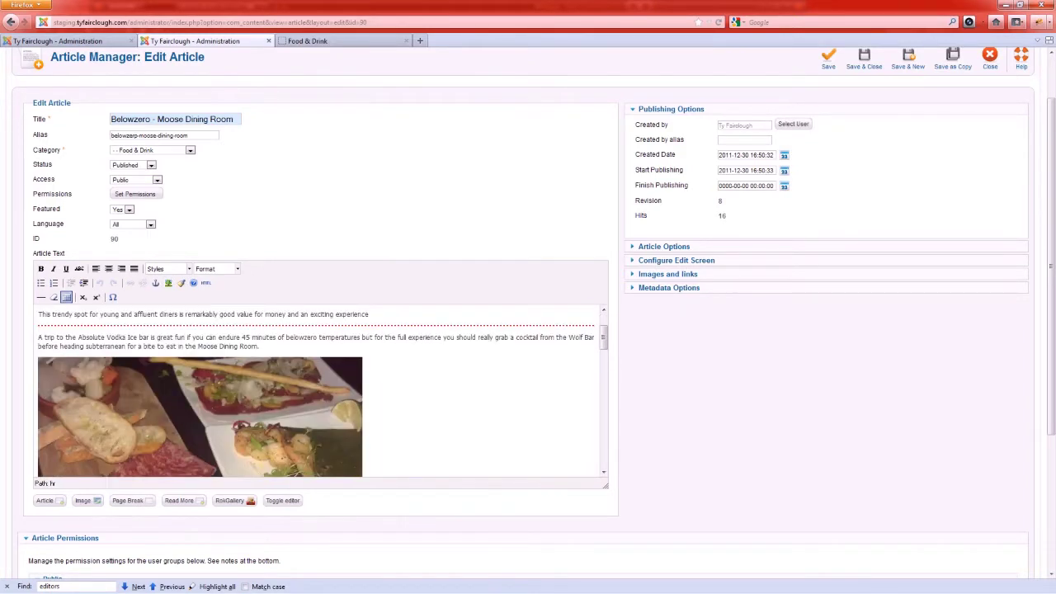
pyautogui.scroll(-15, 323, 392)
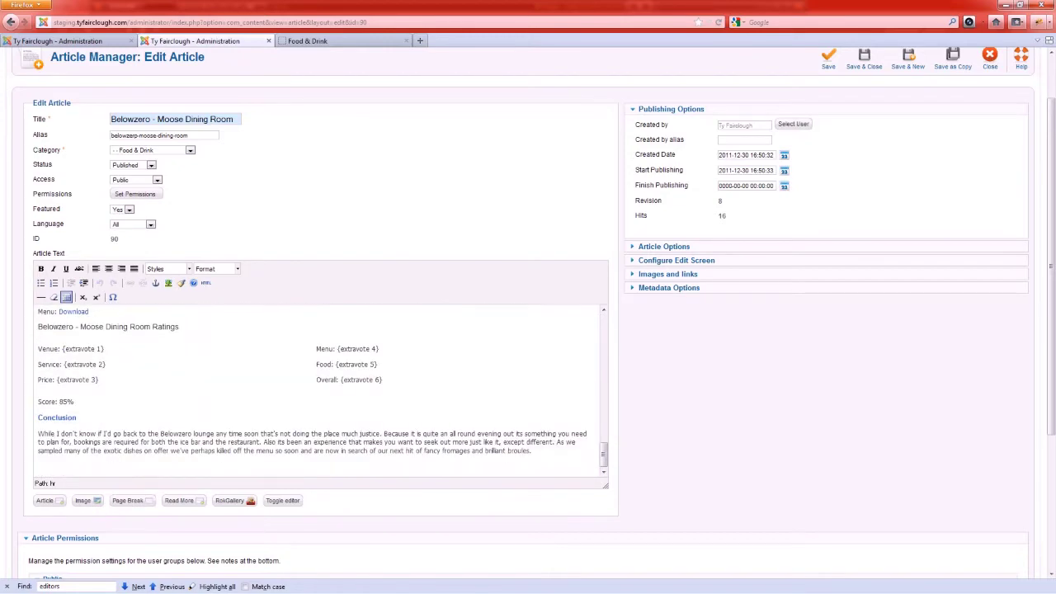
pyautogui.scroll(15, 321, 392)
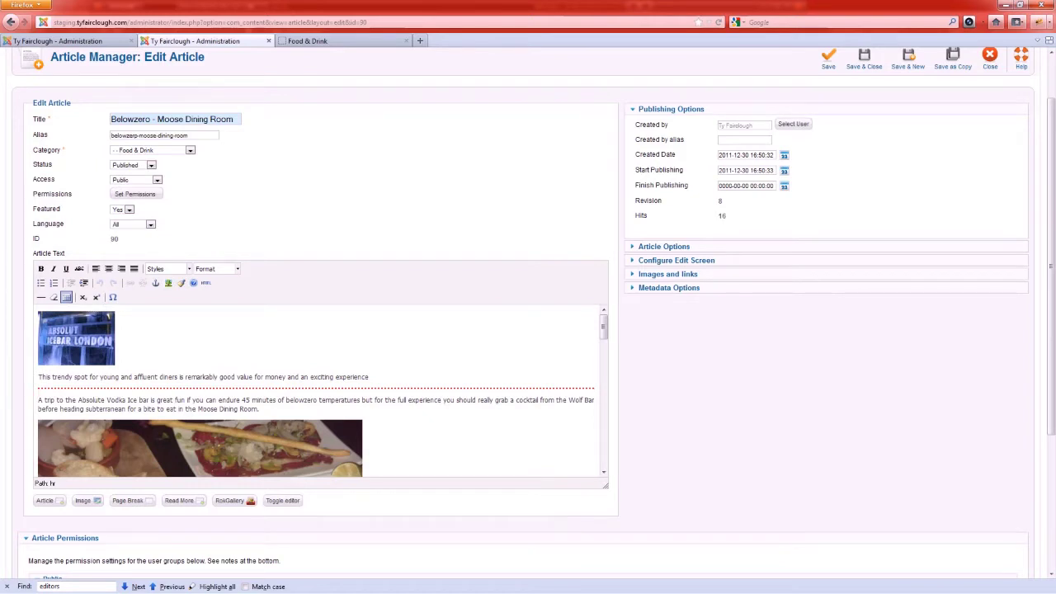
pyautogui.press('Delete')
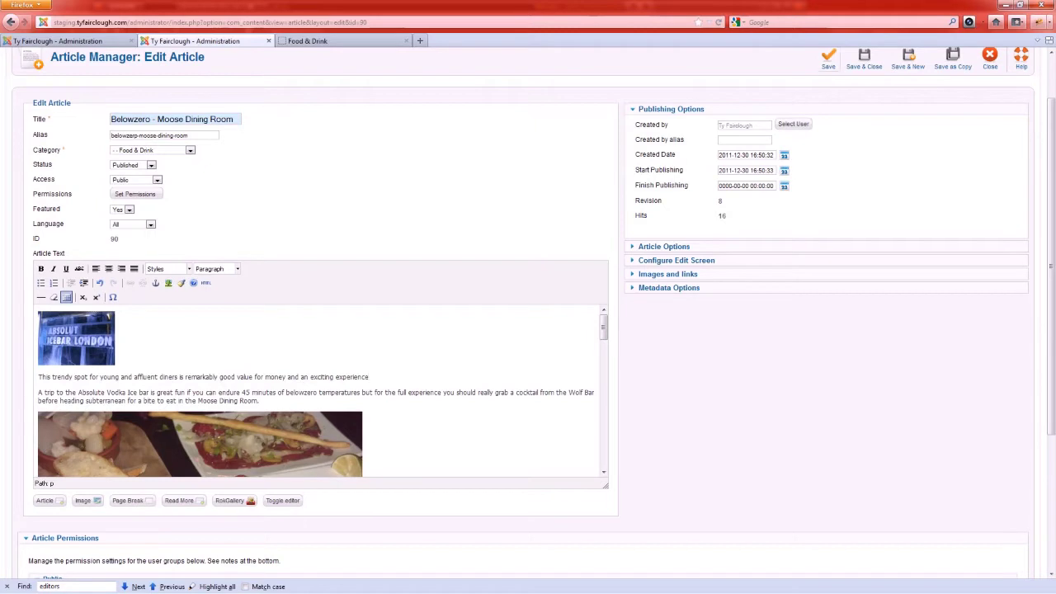
pyautogui.click(828, 58)
# - Reload the Food & Drink blog page and examine how the Belowzero article displays in the listing without its Read More divider
pyautogui.click(342, 41)
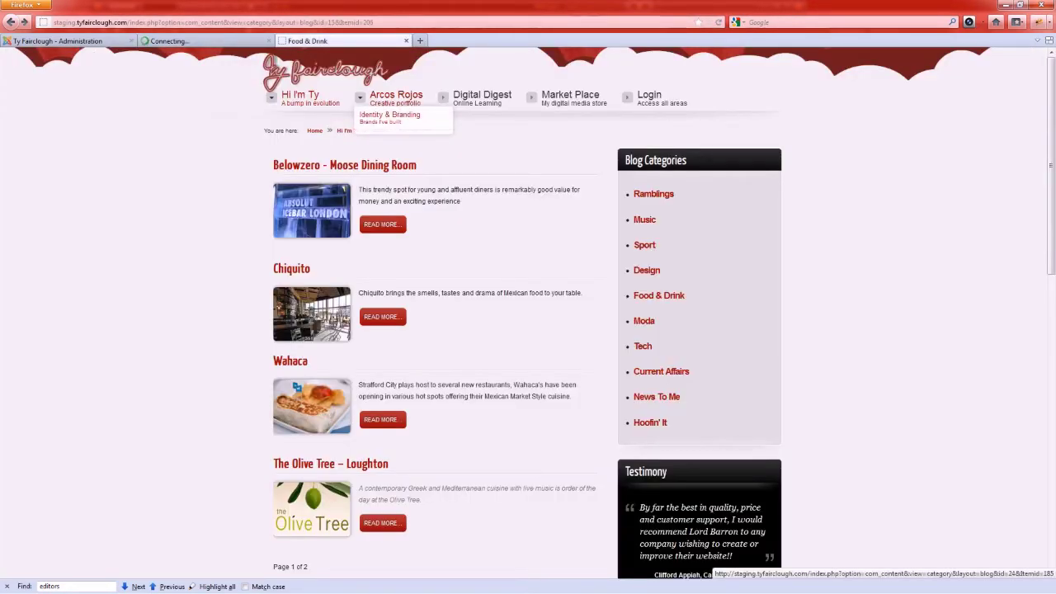
pyautogui.press('F5')
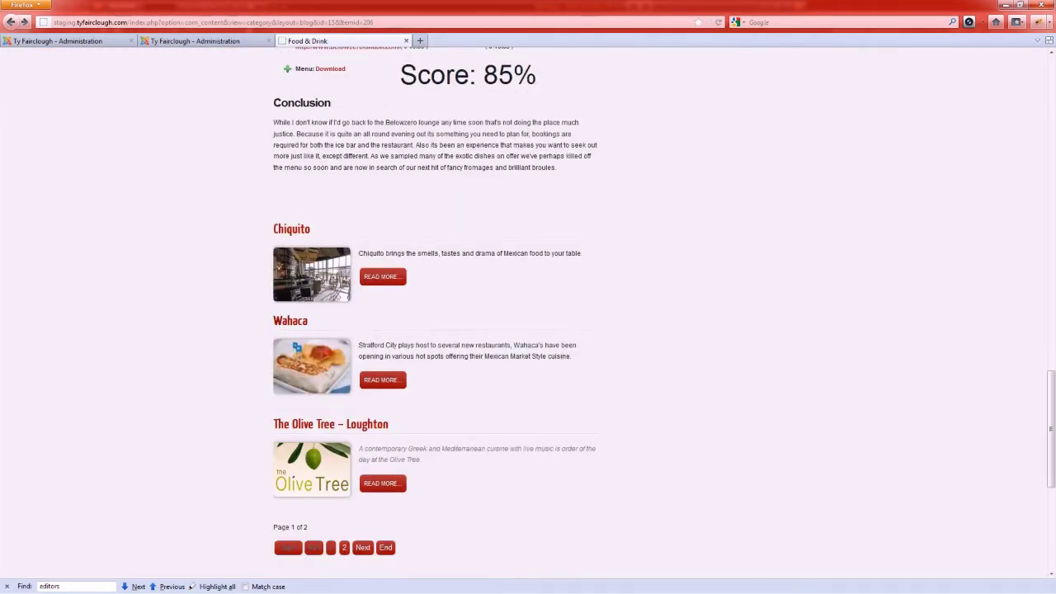
pyautogui.scroll(4, 528, 330)
pyautogui.scroll(-8, 528, 330)
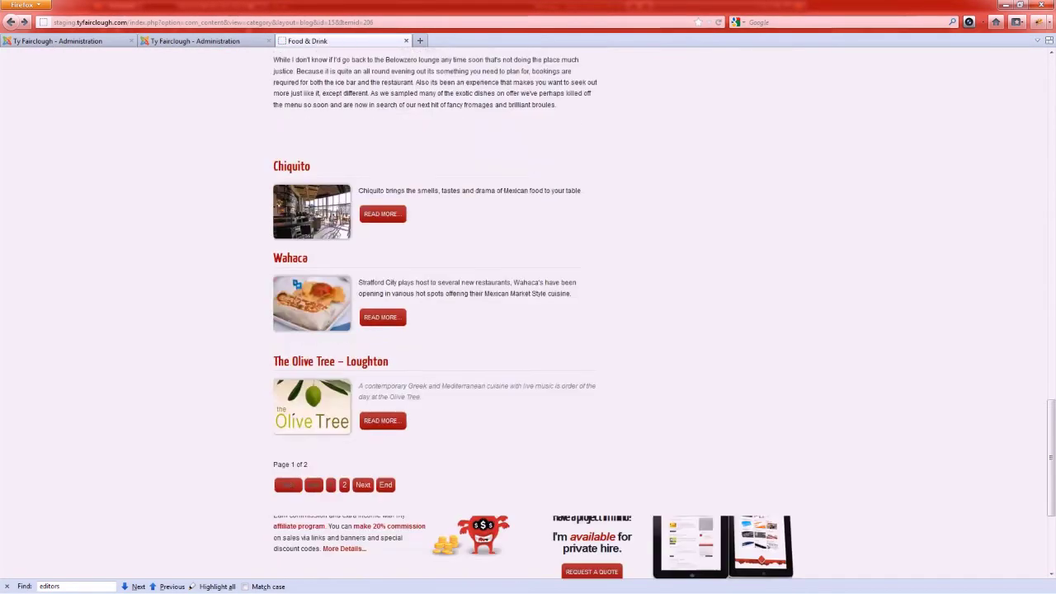
pyautogui.scroll(4, 527, 330)
pyautogui.scroll(-3, 528, 330)
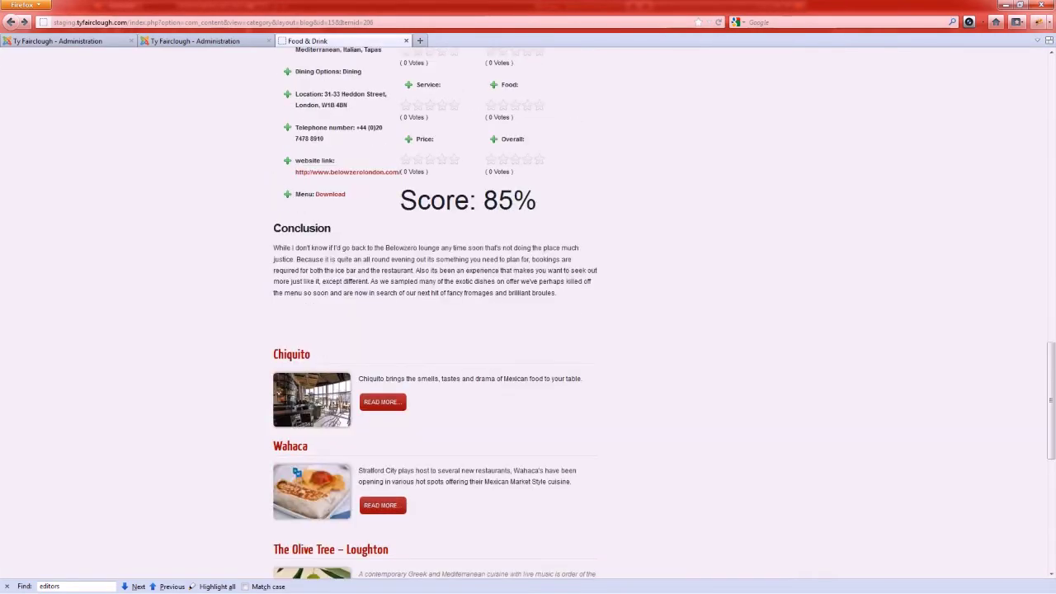
pyautogui.scroll(-1, 528, 330)
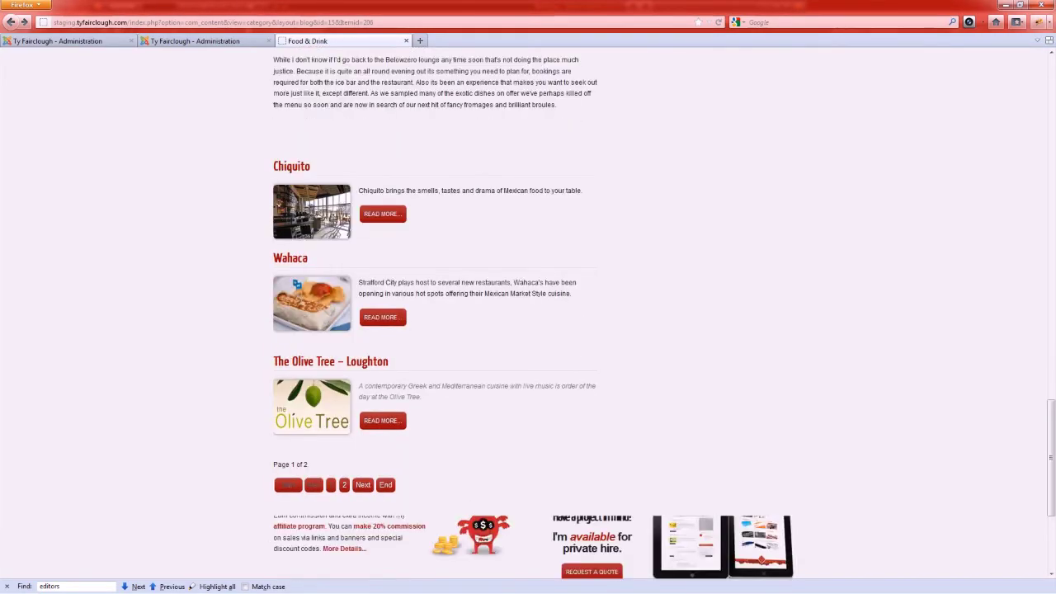
pyautogui.scroll(8, 528, 330)
pyautogui.scroll(10, 527, 330)
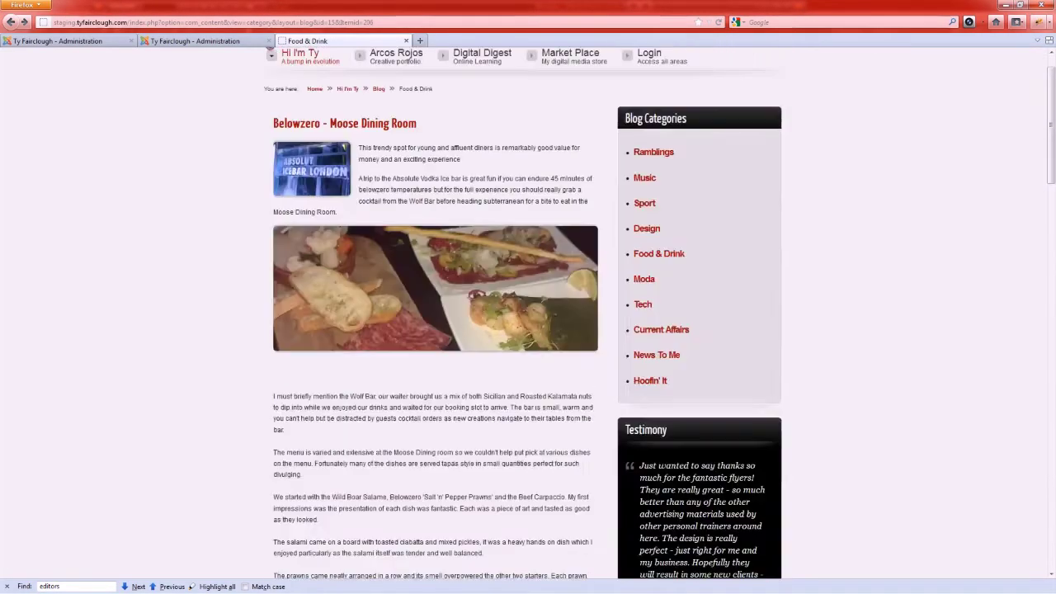
# - Back in the article editor, end the intro sentence with a full stop and insert a Read More divider after it
pyautogui.click(197, 41)
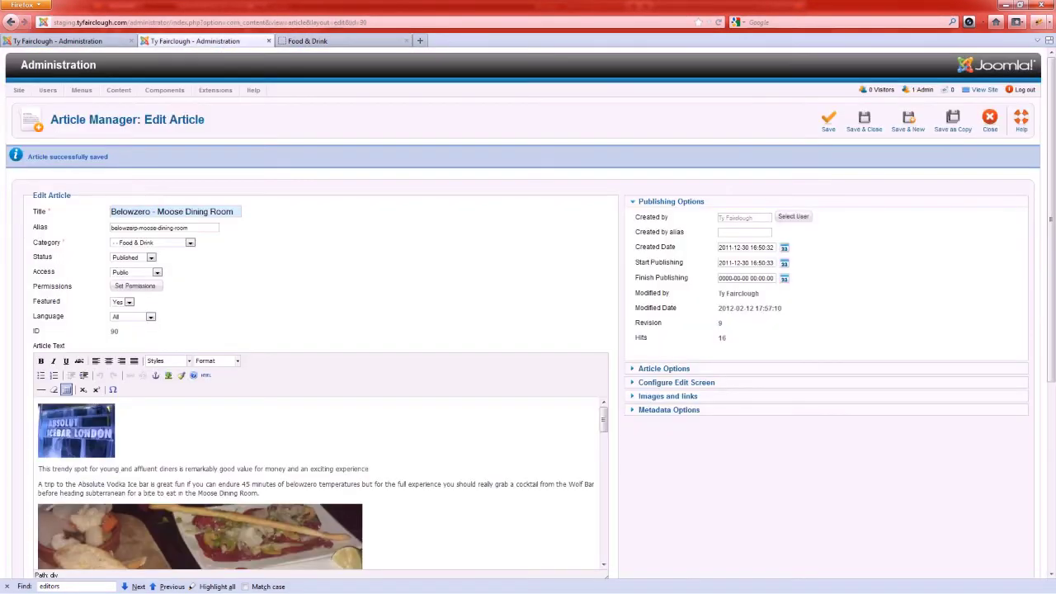
pyautogui.click(369, 469)
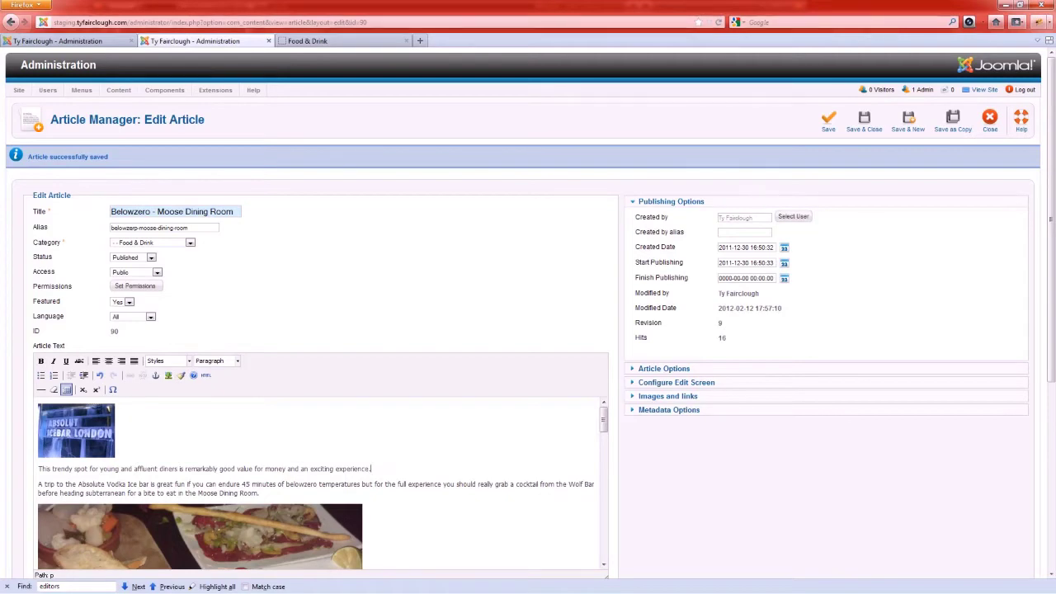
pyautogui.scroll(-4, 528, 313)
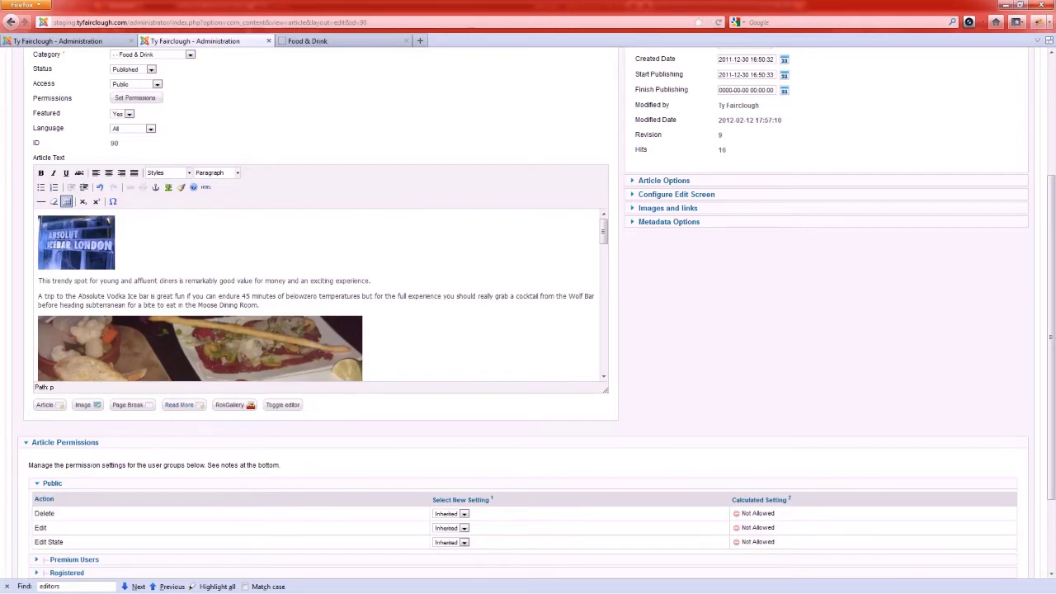
pyautogui.click(194, 405)
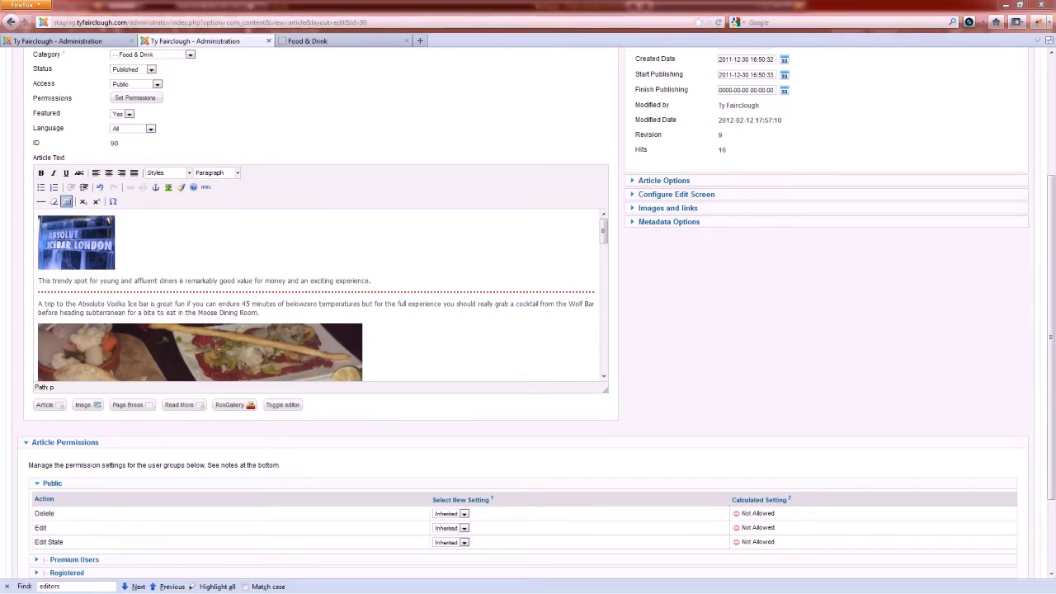
# - View the article's HTML source and examine the system-readmore hr tag below the intro sentence
pyautogui.click(206, 186)
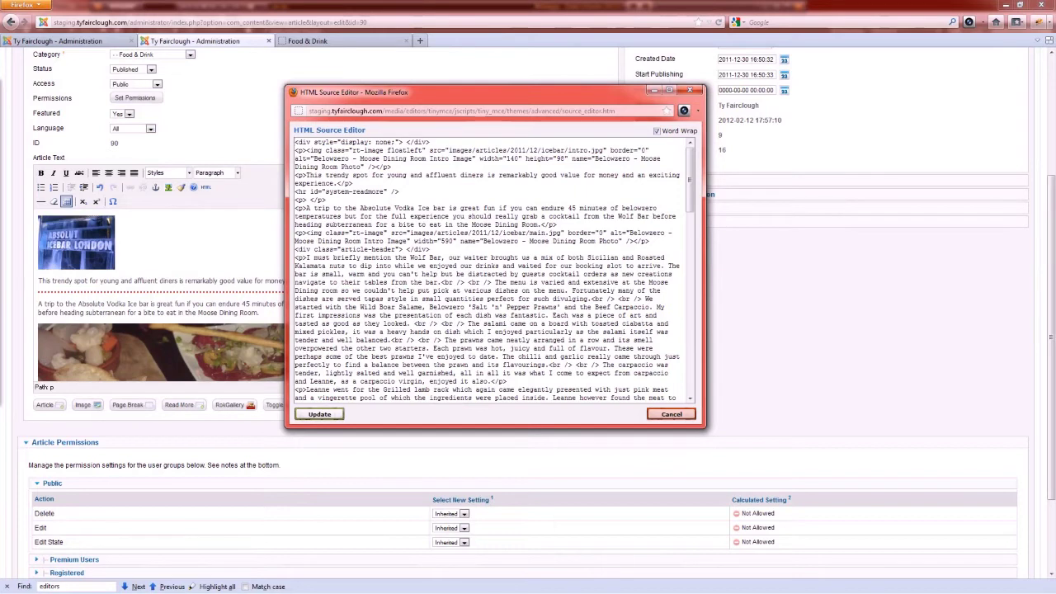
pyautogui.tripleClick(338, 191)
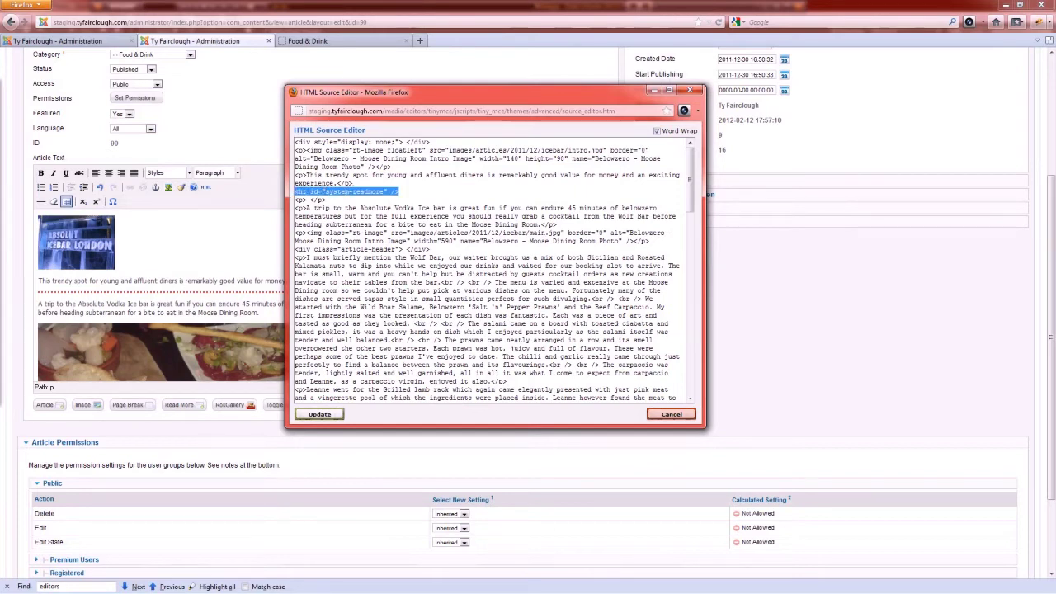
pyautogui.click(311, 191)
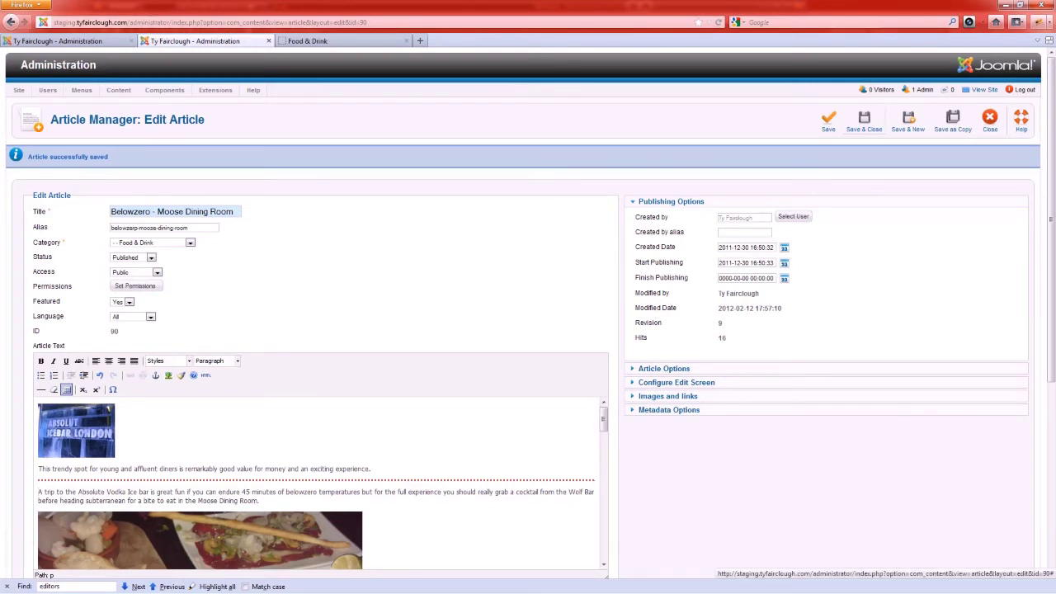
# - Save and close the Belowzero article, and reload the Food & Drink blog page to check its listing
pyautogui.click(863, 121)
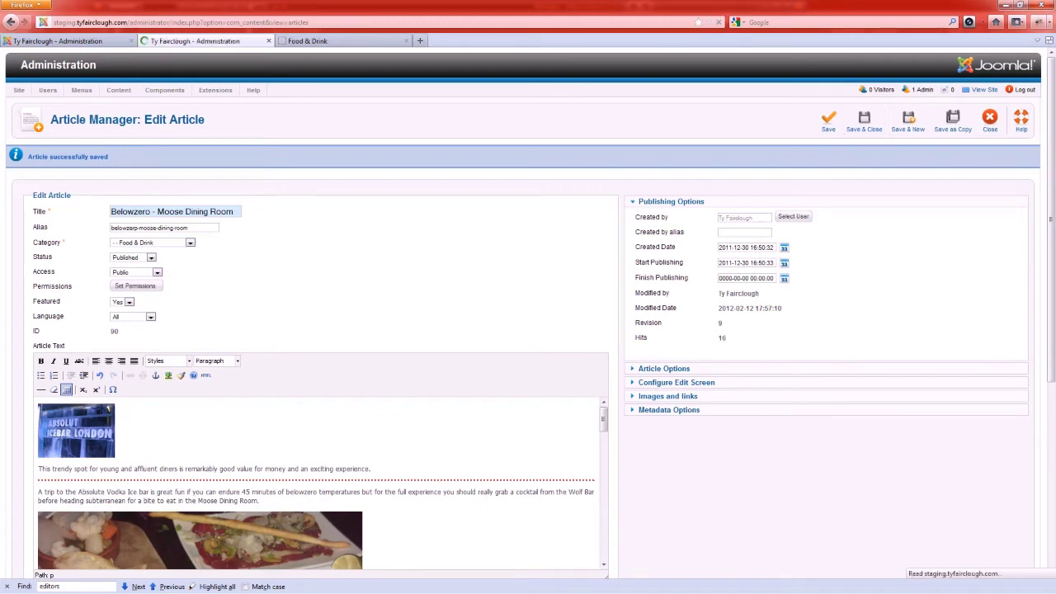
pyautogui.hotkey('ctrl', 'Tab')
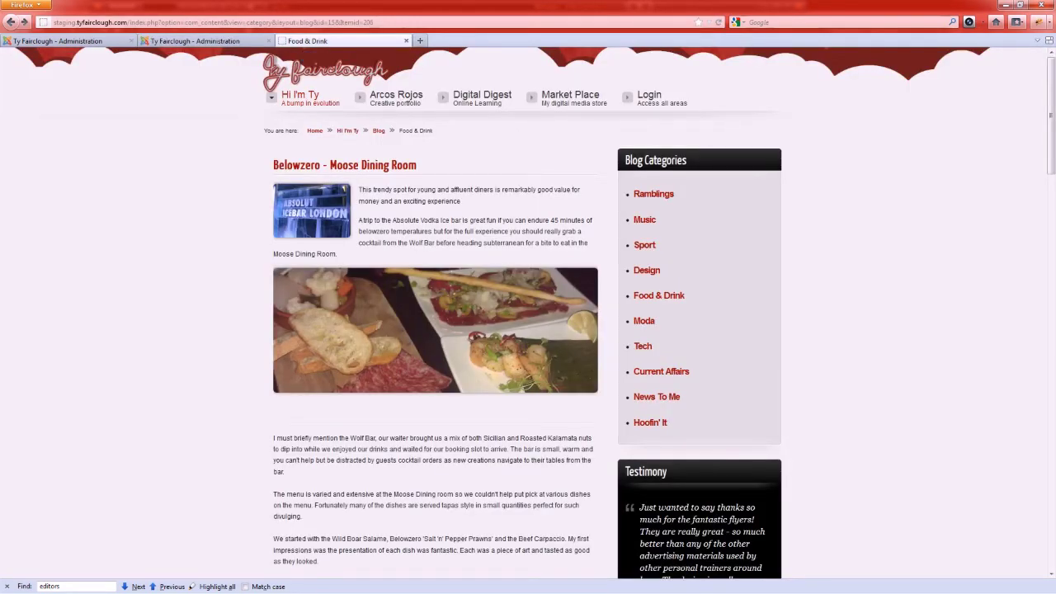
pyautogui.press('F5')
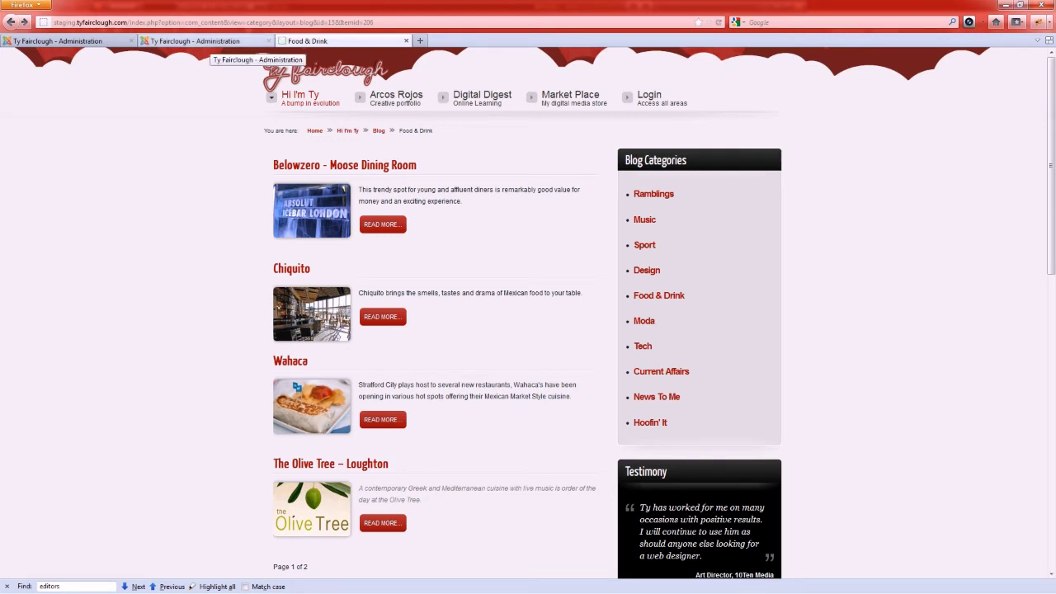
# - Open the Food & Drink item of the Main Menu for editing in the administration
pyautogui.click(208, 40)
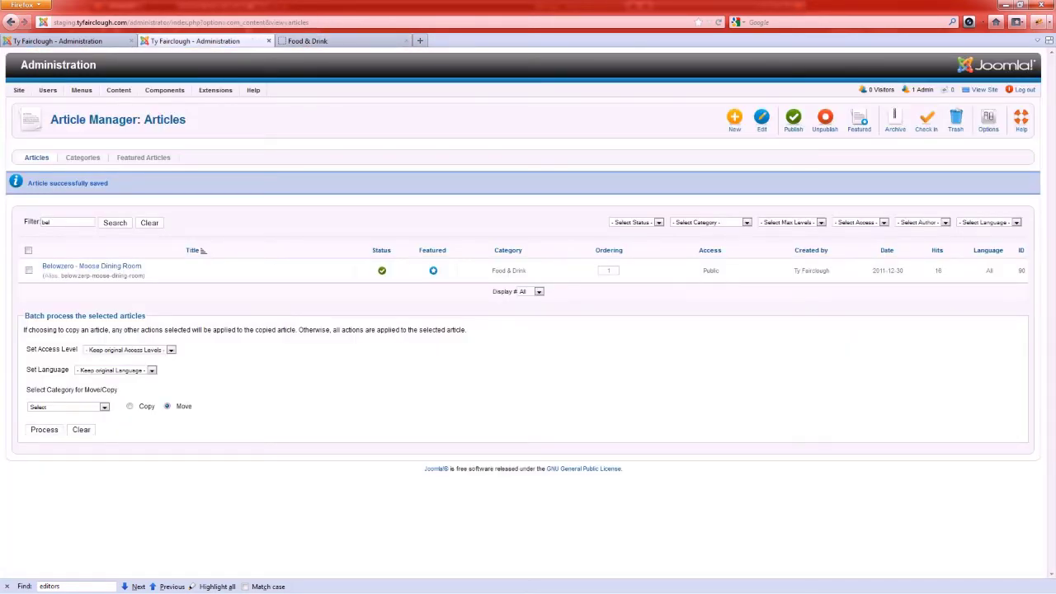
pyautogui.hotkey('ctrl', 'pagedown')
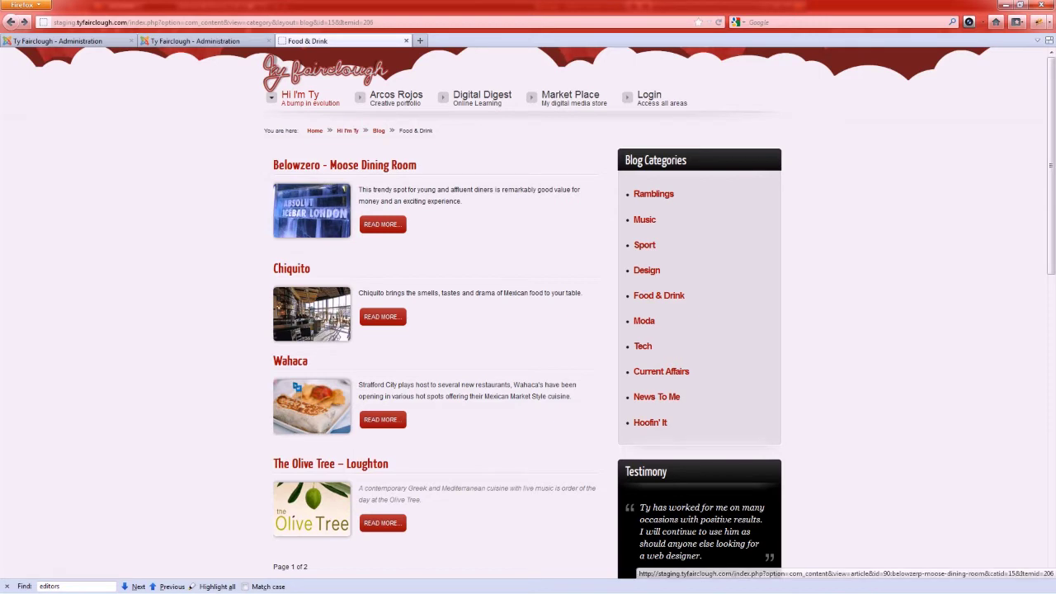
pyautogui.hotkey('ctrl', 'pageup')
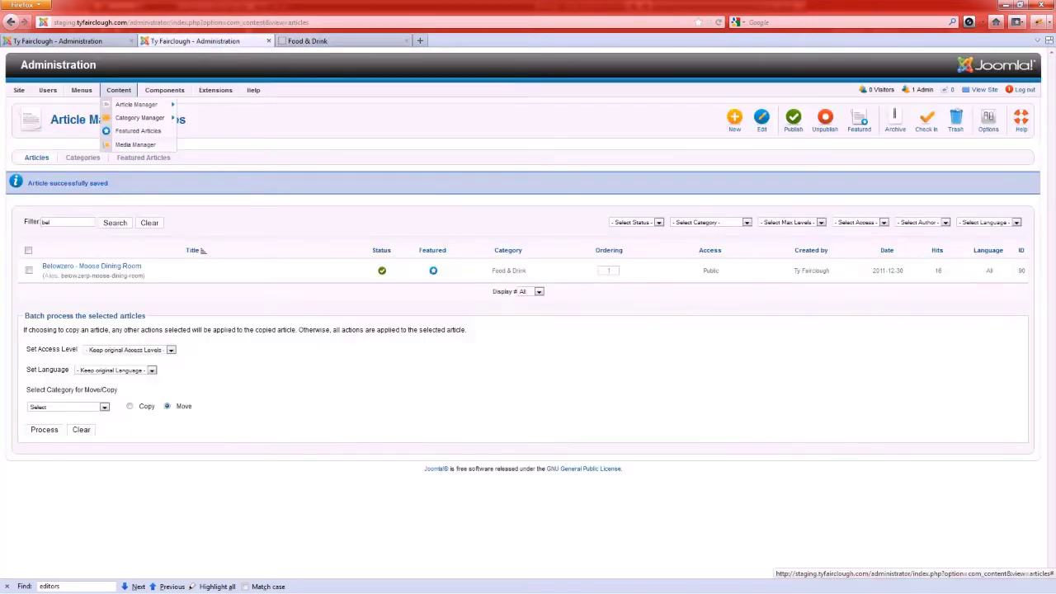
pyautogui.moveTo(94, 120)
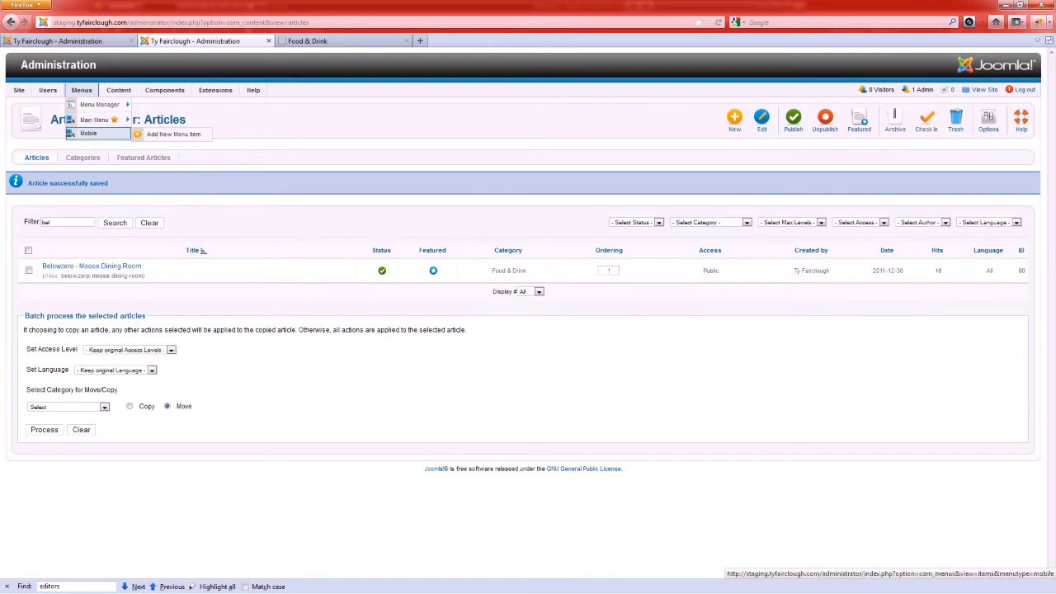
pyautogui.click(94, 119)
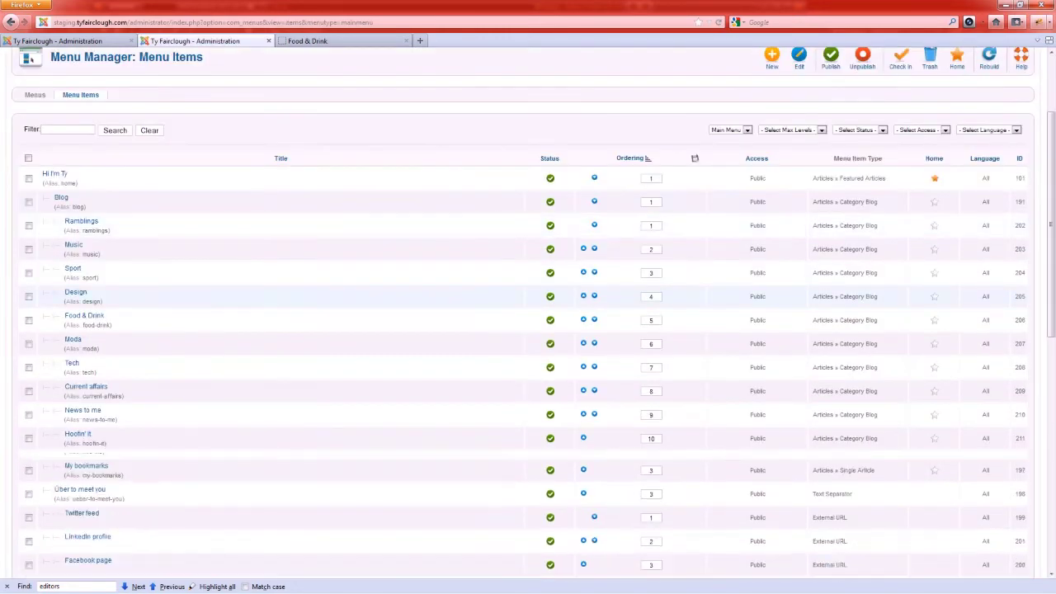
pyautogui.scroll(-3, 528, 330)
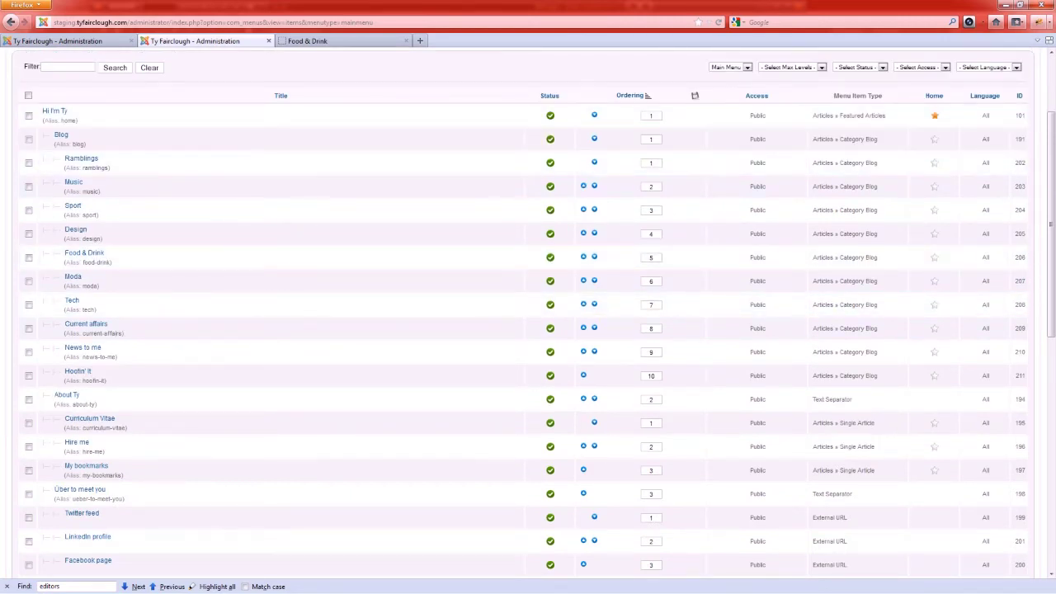
pyautogui.click(306, 41)
pyautogui.click(194, 40)
pyautogui.click(84, 253)
pyautogui.scroll(2, 84, 206)
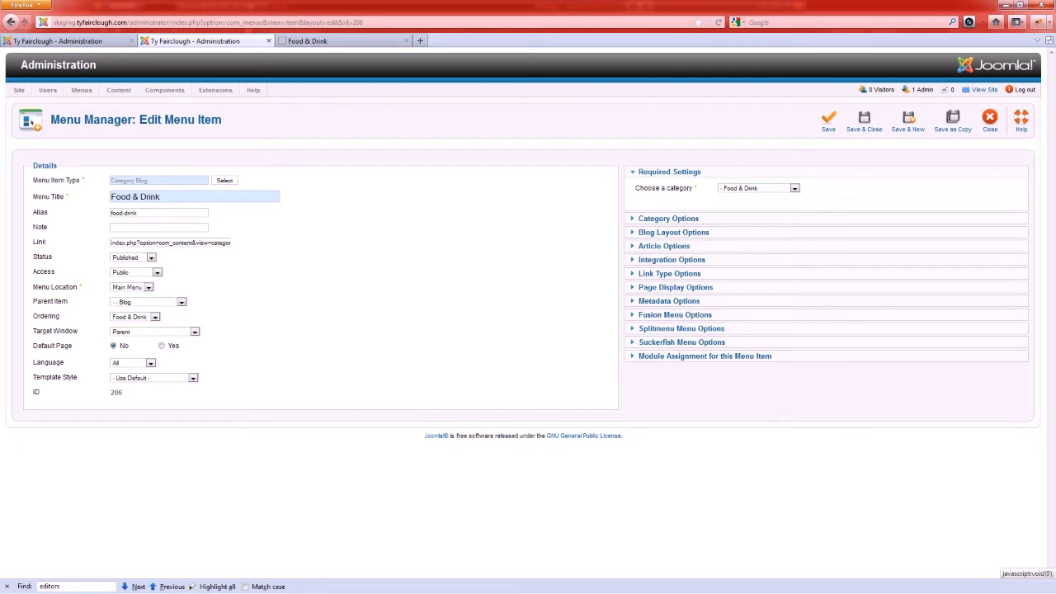
# - In the Food & Drink menu item's article options, set Show Intro Text to Show and save the menu item
pyautogui.click(668, 218)
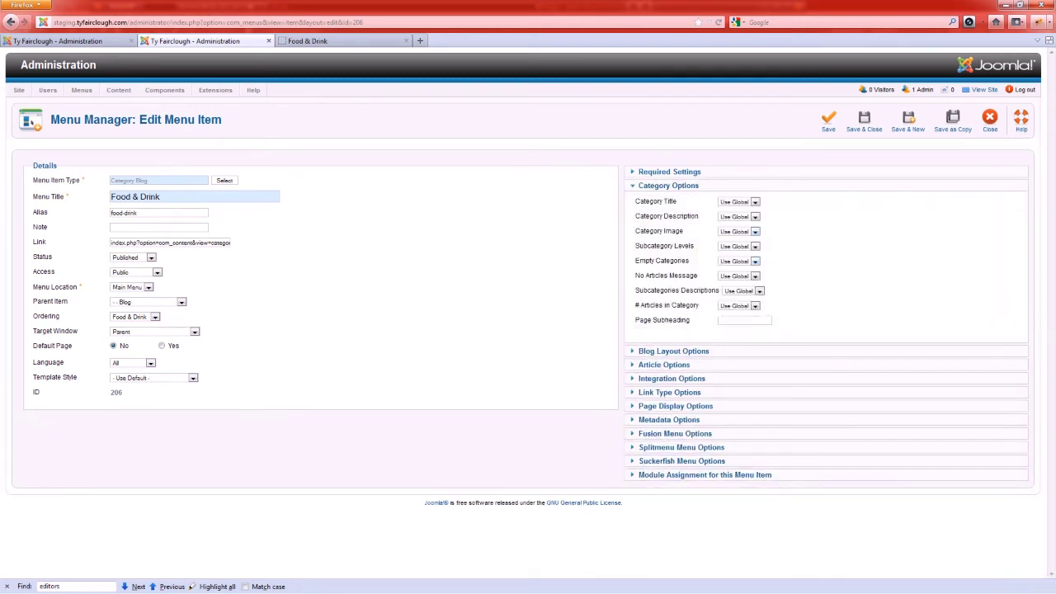
pyautogui.click(673, 350)
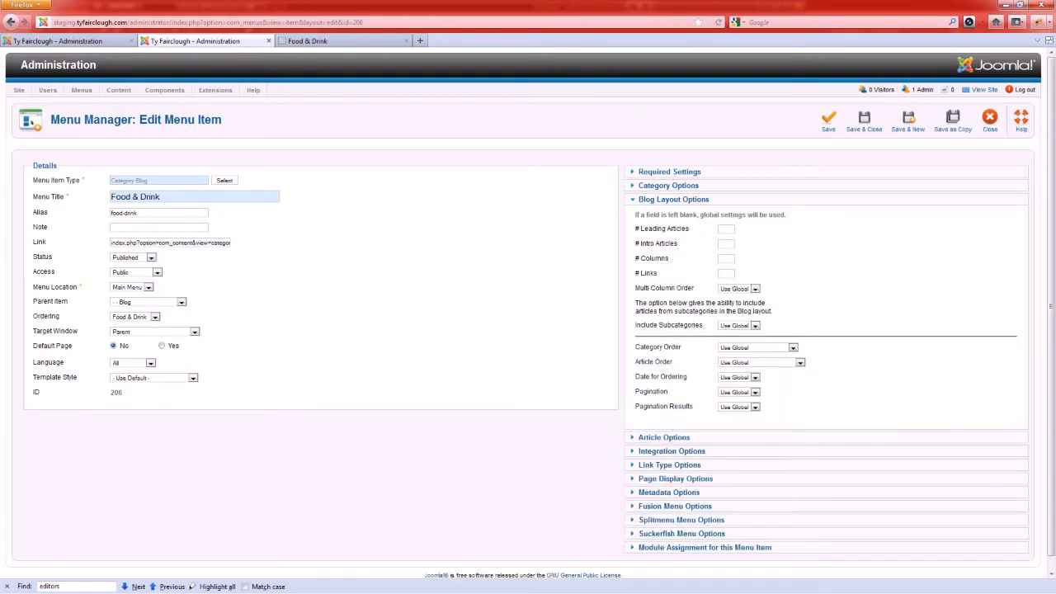
pyautogui.click(664, 438)
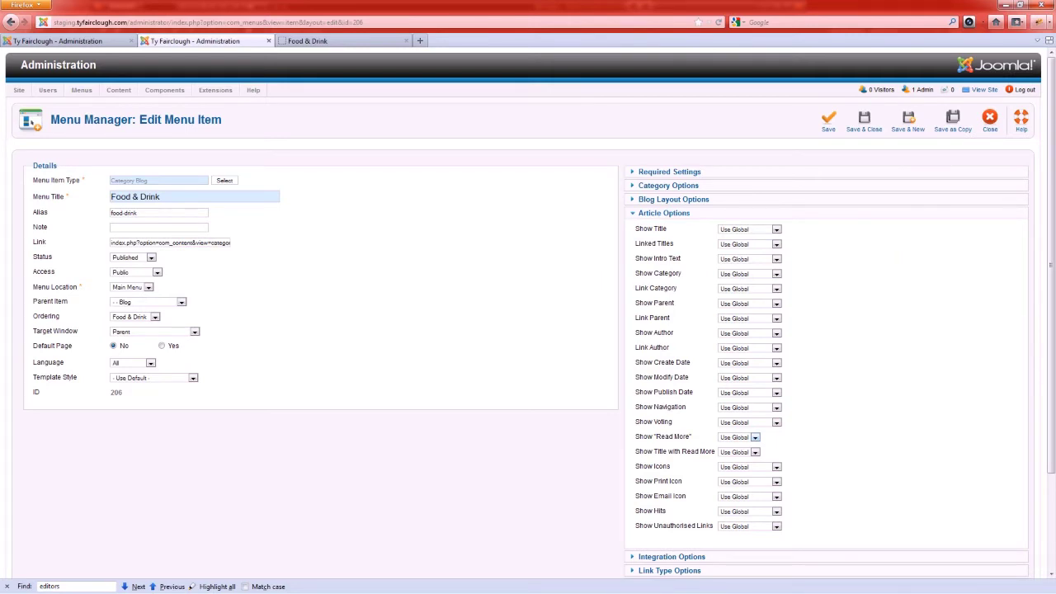
pyautogui.moveTo(657, 258)
pyautogui.click(776, 259)
pyautogui.click(776, 258)
pyautogui.click(776, 259)
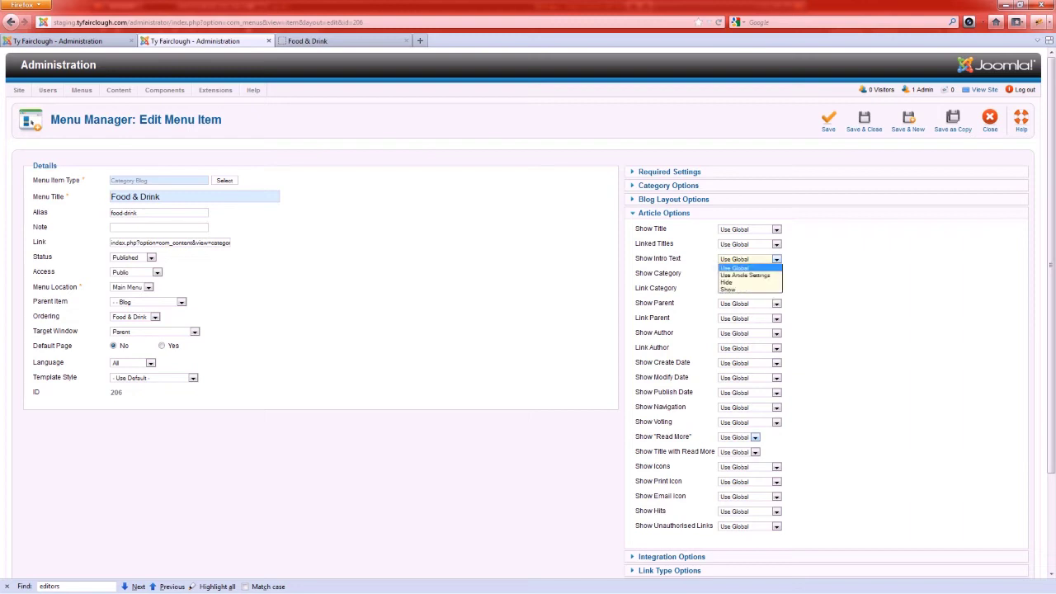
pyautogui.press('Down')
pyautogui.press('Down')
pyautogui.press('Down')
pyautogui.press('Return')
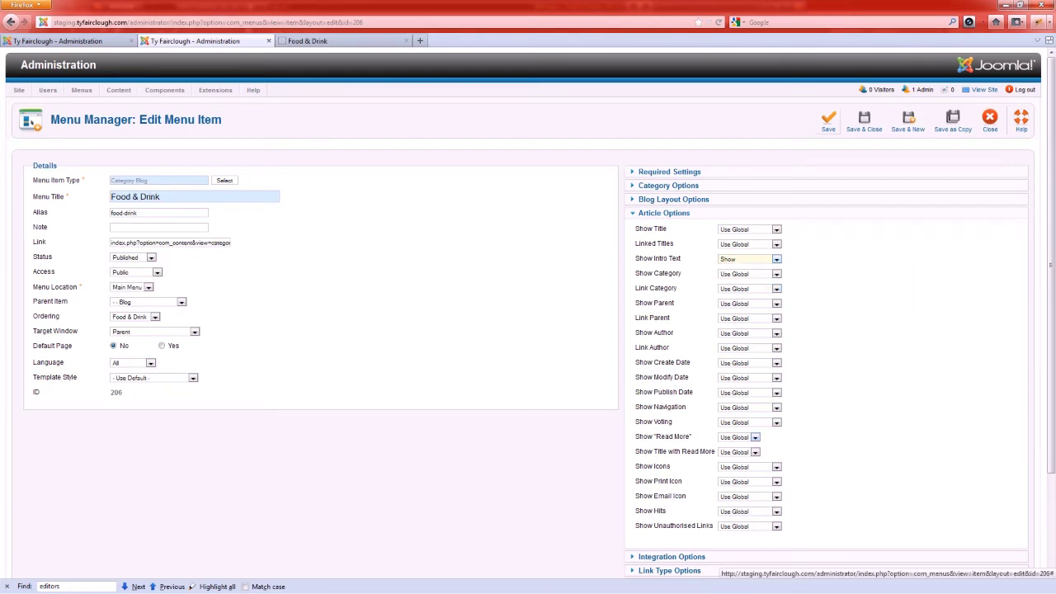
pyautogui.click(828, 121)
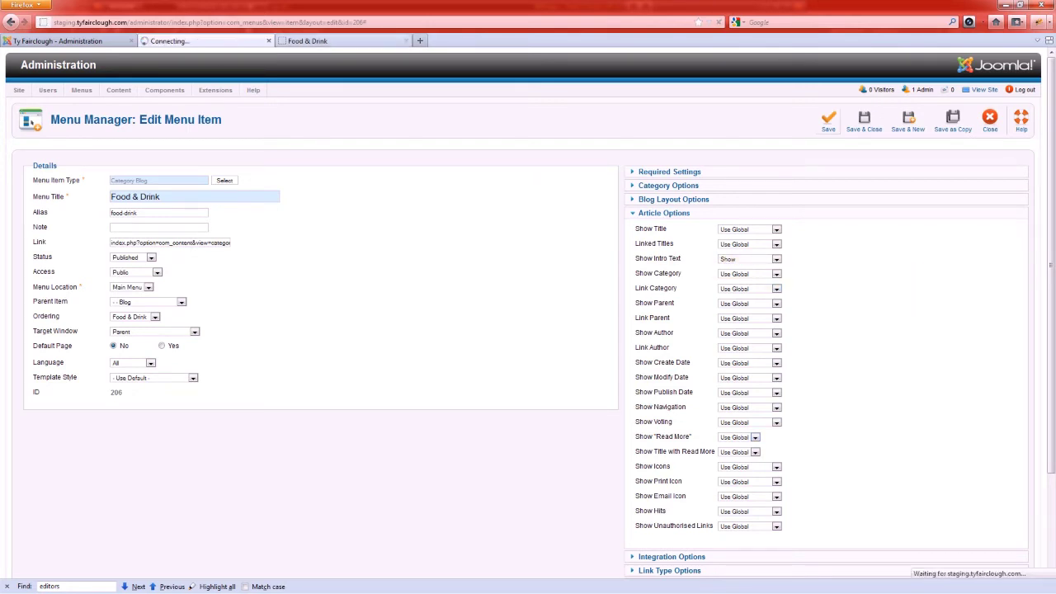
# - Reload the Food & Drink blog page and open the full Belowzero article to examine how its intro displays
pyautogui.hotkey('ctrl', 'Tab')
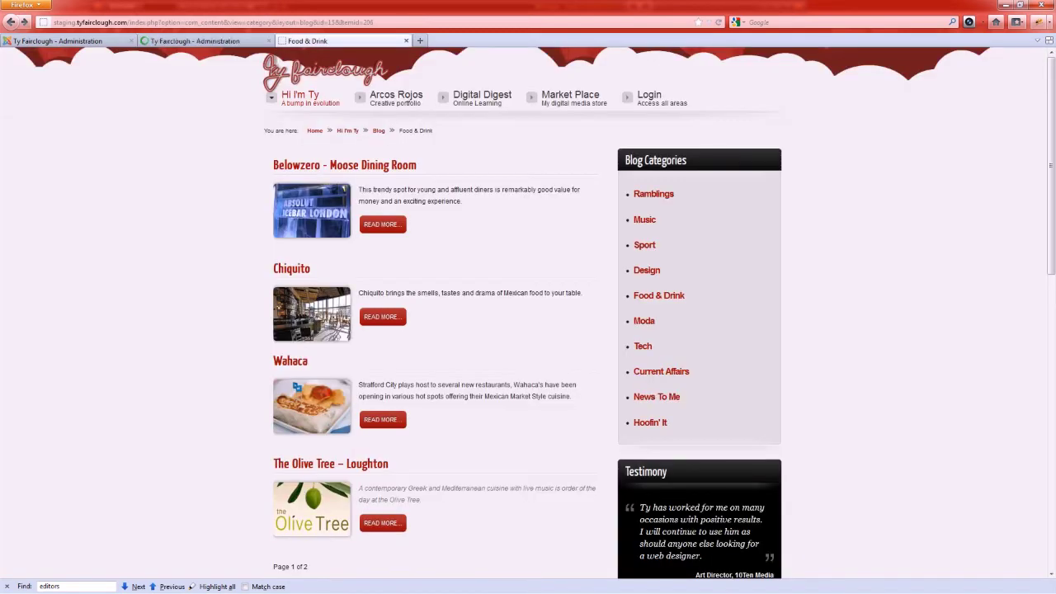
pyautogui.press('F5')
pyautogui.click(383, 224)
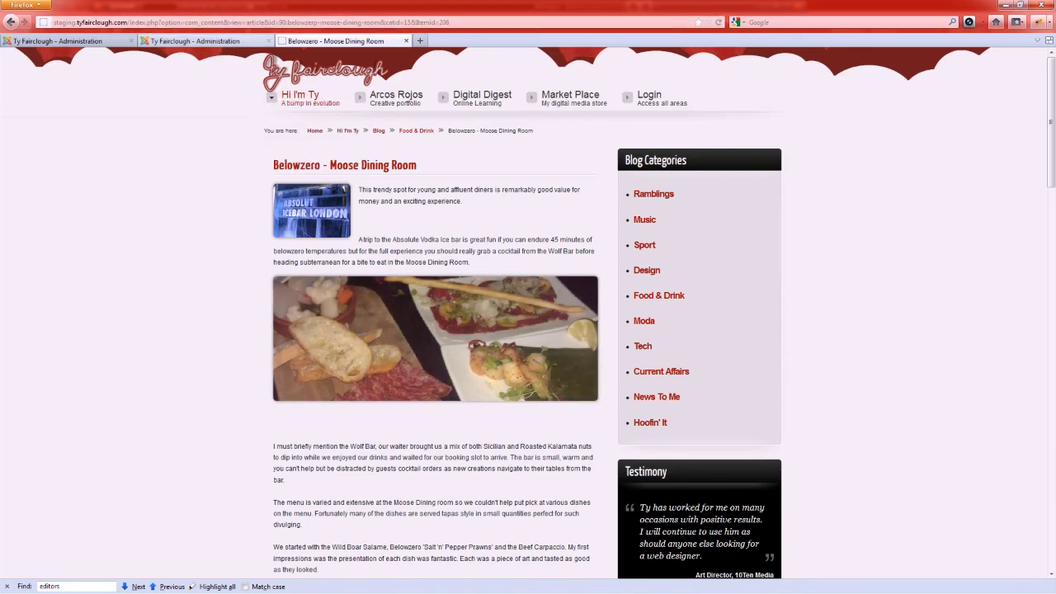
pyautogui.moveTo(299, 136)
# - Back in the Food & Drink menu item, set Show Intro Text to Use Global, and save and close the menu item
pyautogui.click(183, 40)
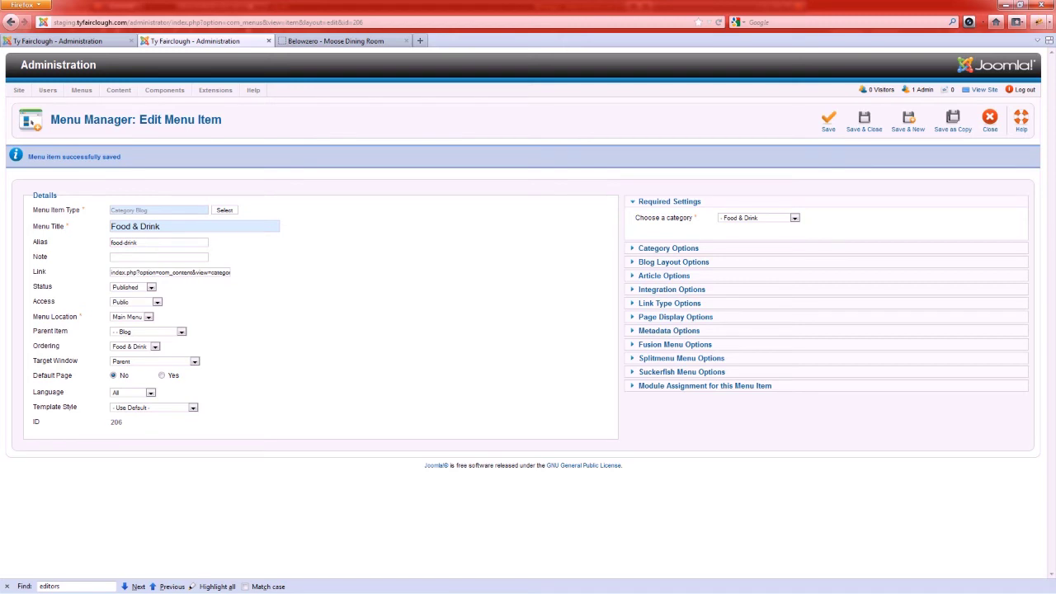
pyautogui.click(676, 275)
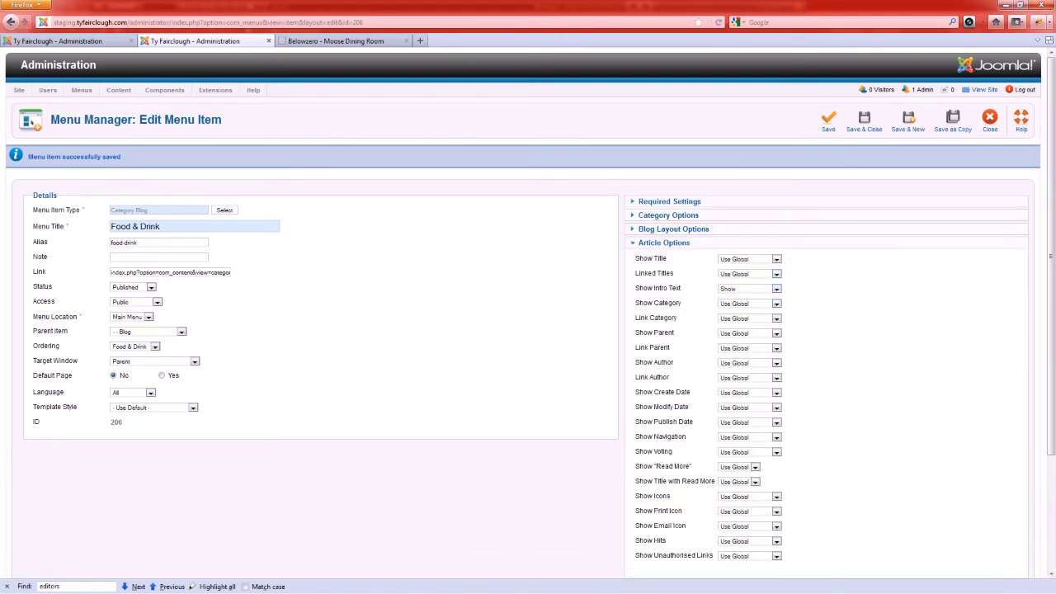
pyautogui.click(776, 274)
pyautogui.click(776, 274)
pyautogui.click(776, 289)
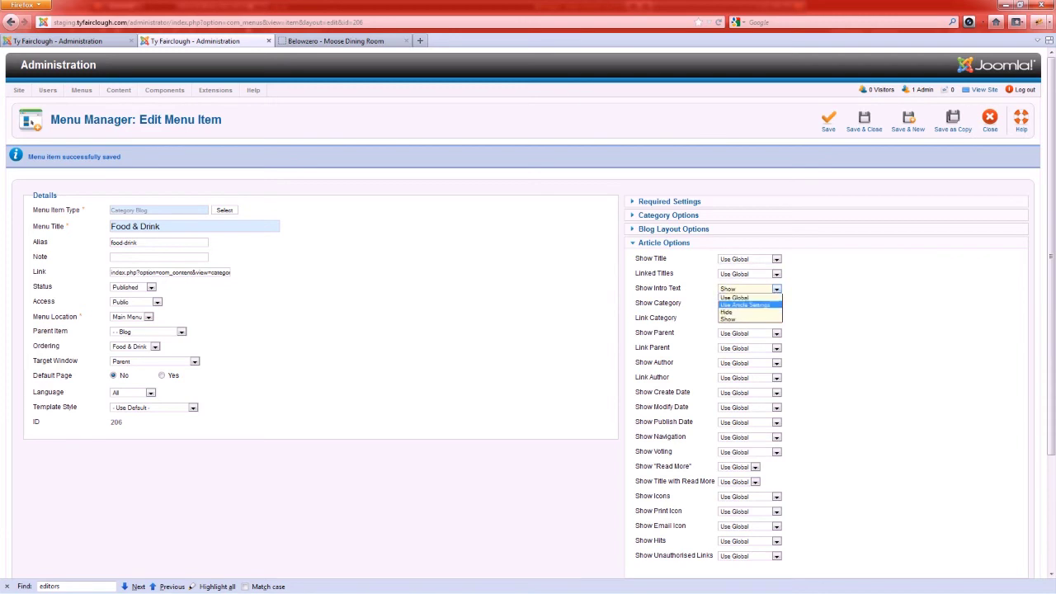
pyautogui.click(742, 299)
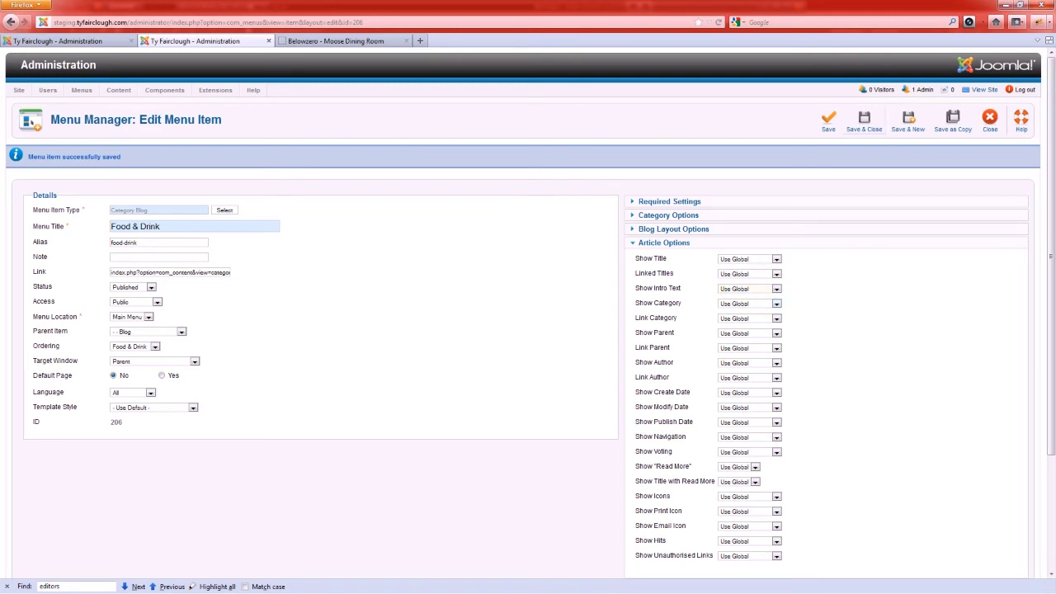
# - Reload the Belowzero article page to examine its display under the global intro text setting, and return to the Food & Drink blog listing
pyautogui.hotkey('ctrl', 'Tab')
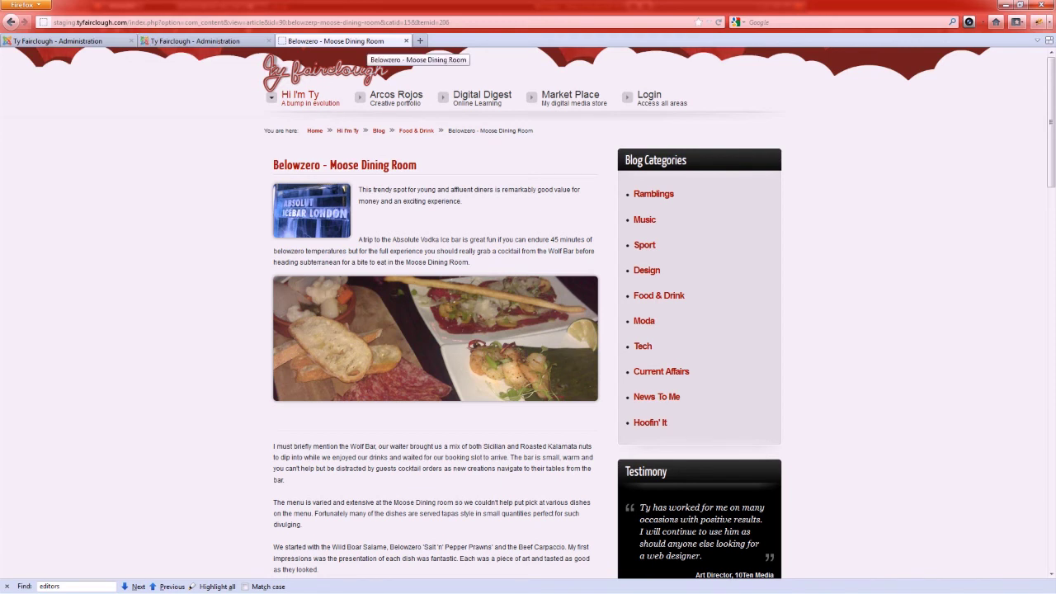
pyautogui.press('F5')
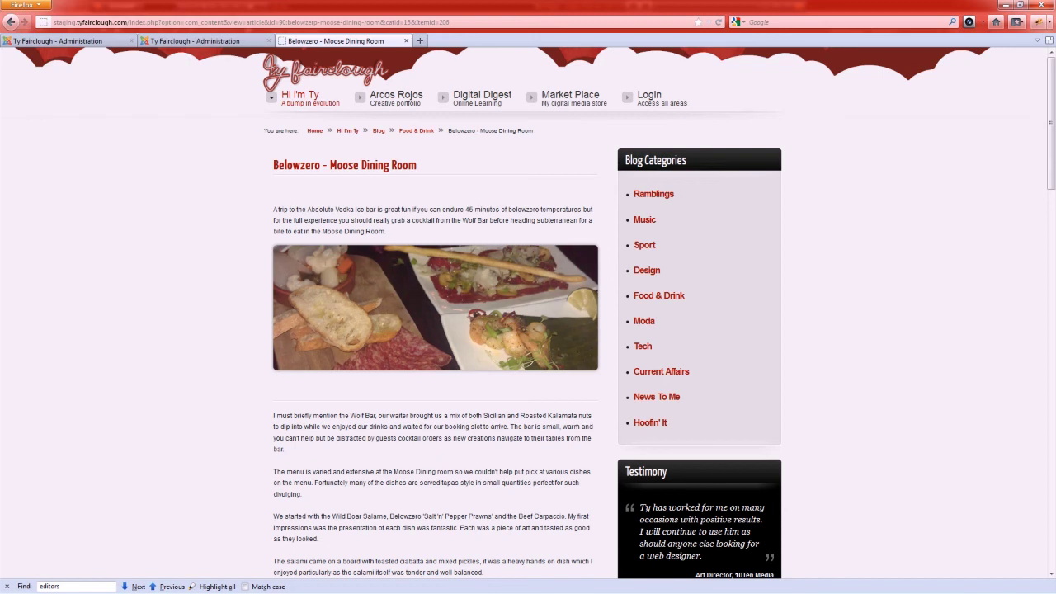
pyautogui.click(416, 130)
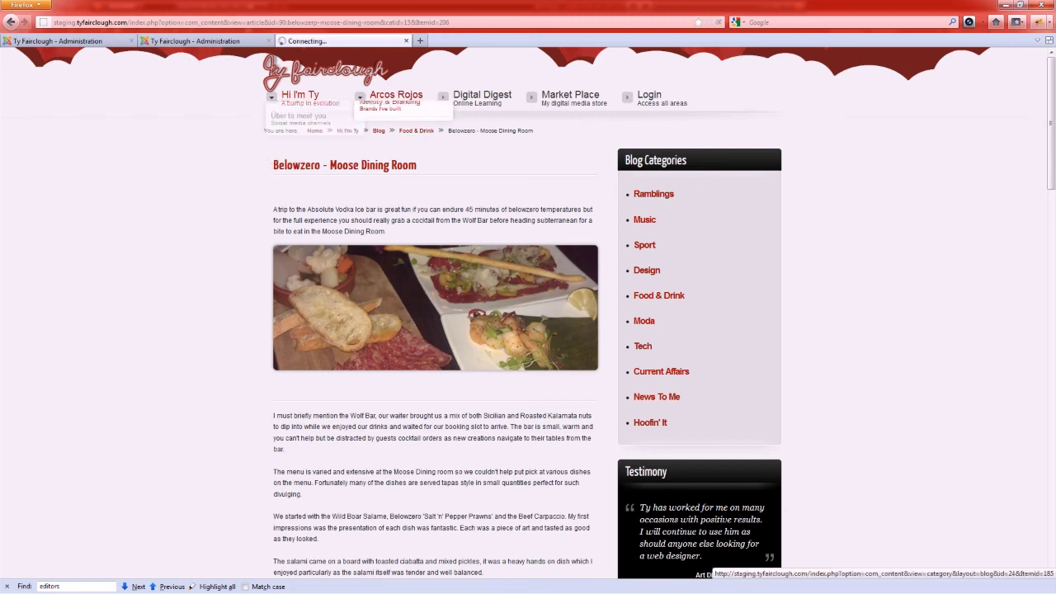
pyautogui.moveTo(313, 116)
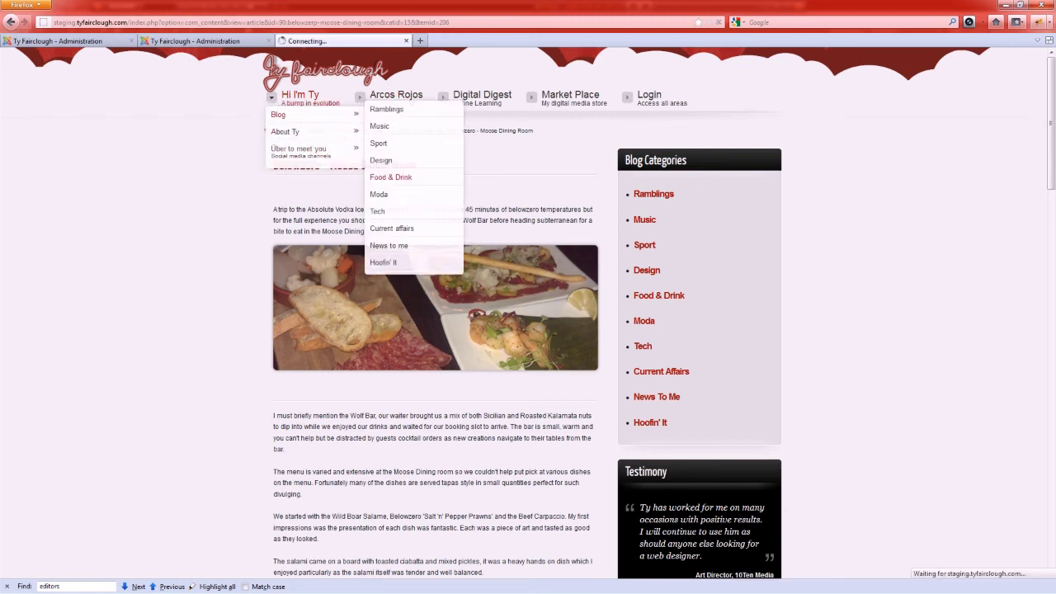